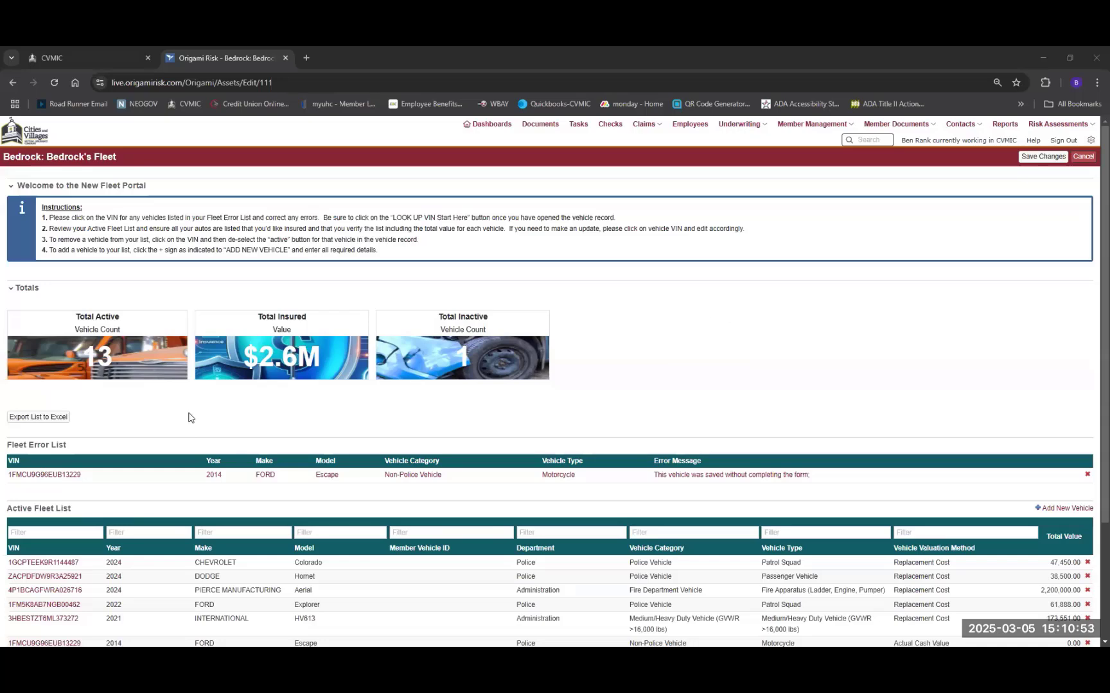
Step: Deactivate the 2012 Ford Escape in the last row of the Active Fleet List and save the vehicle record
{"action": "scroll", "coordinate": [64, 475], "scroll_direction": "down", "scroll_amount": 2}
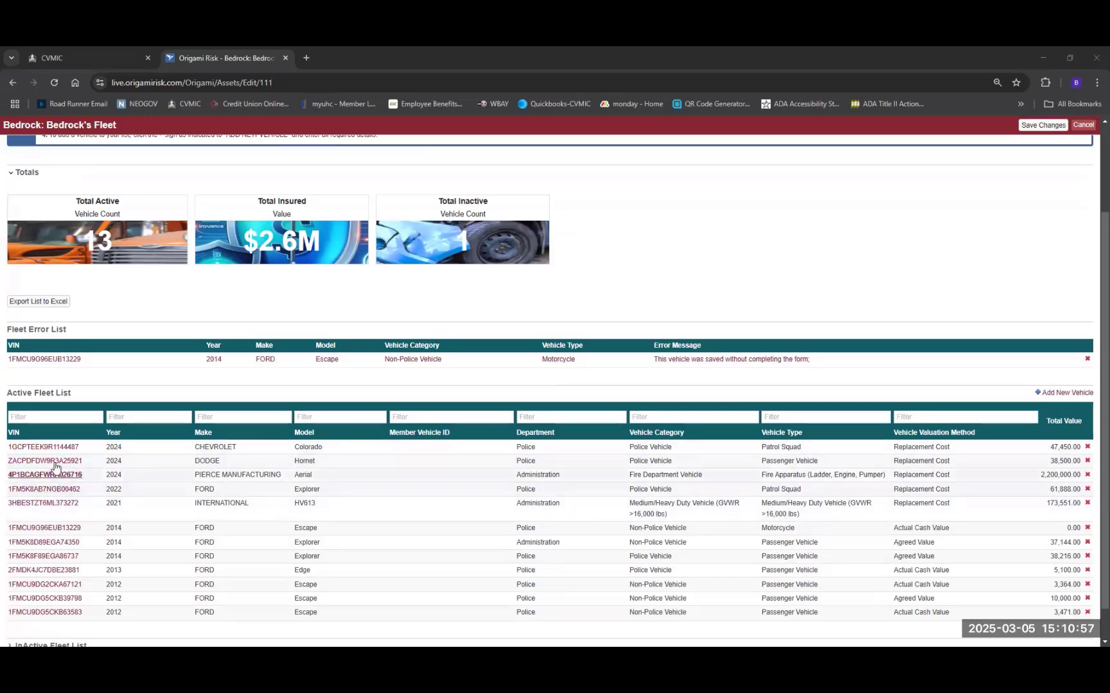
{"action": "scroll", "coordinate": [85, 552], "scroll_direction": "down", "scroll_amount": 1}
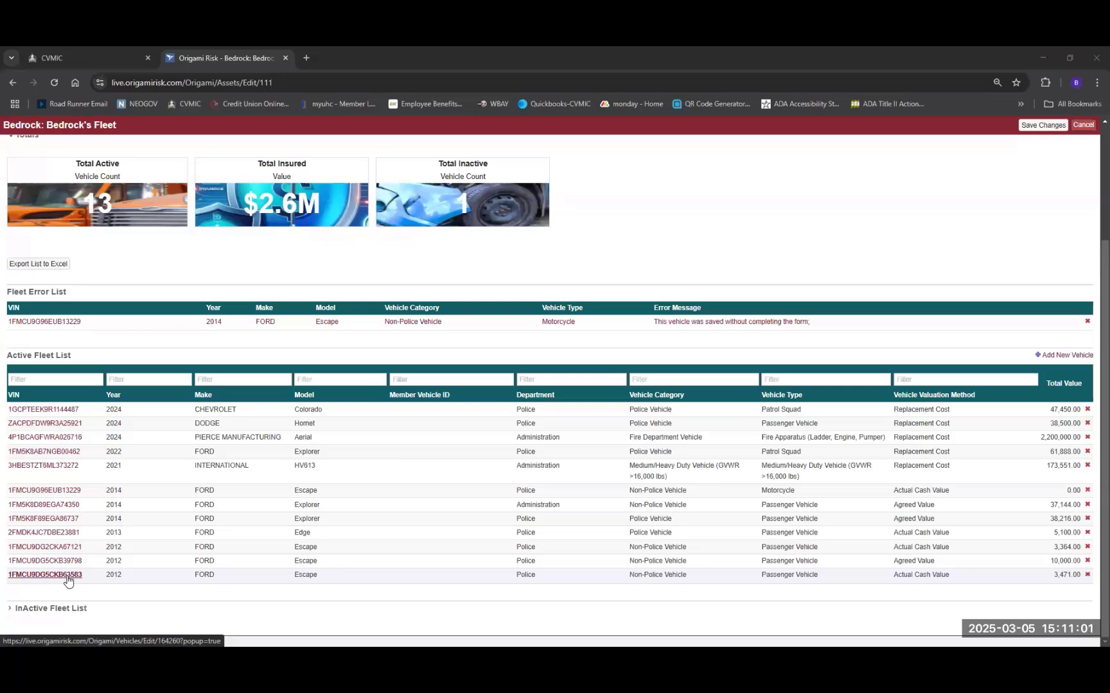
{"action": "left_click", "coordinate": [70, 576]}
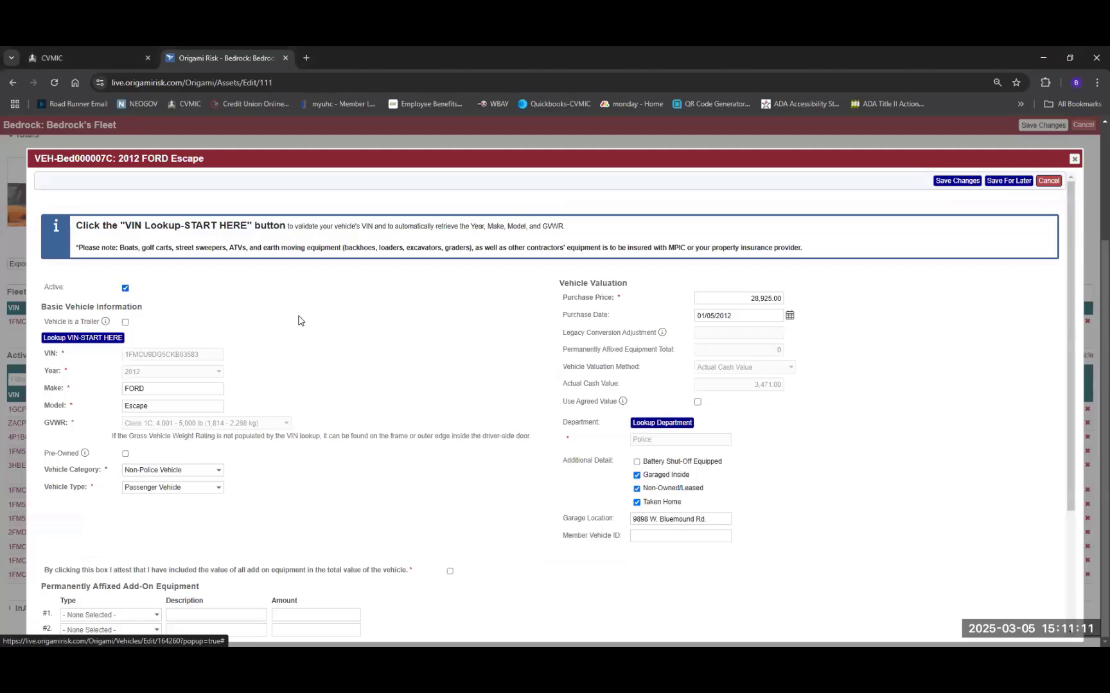
{"action": "left_click", "coordinate": [125, 289]}
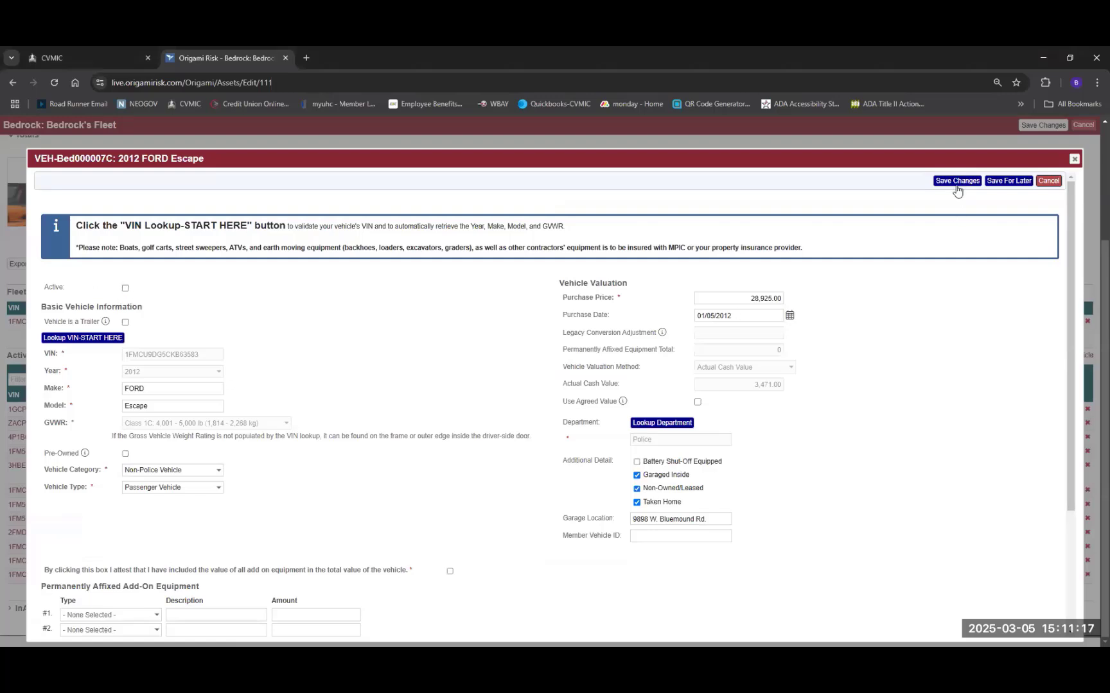
{"action": "left_click", "coordinate": [956, 182]}
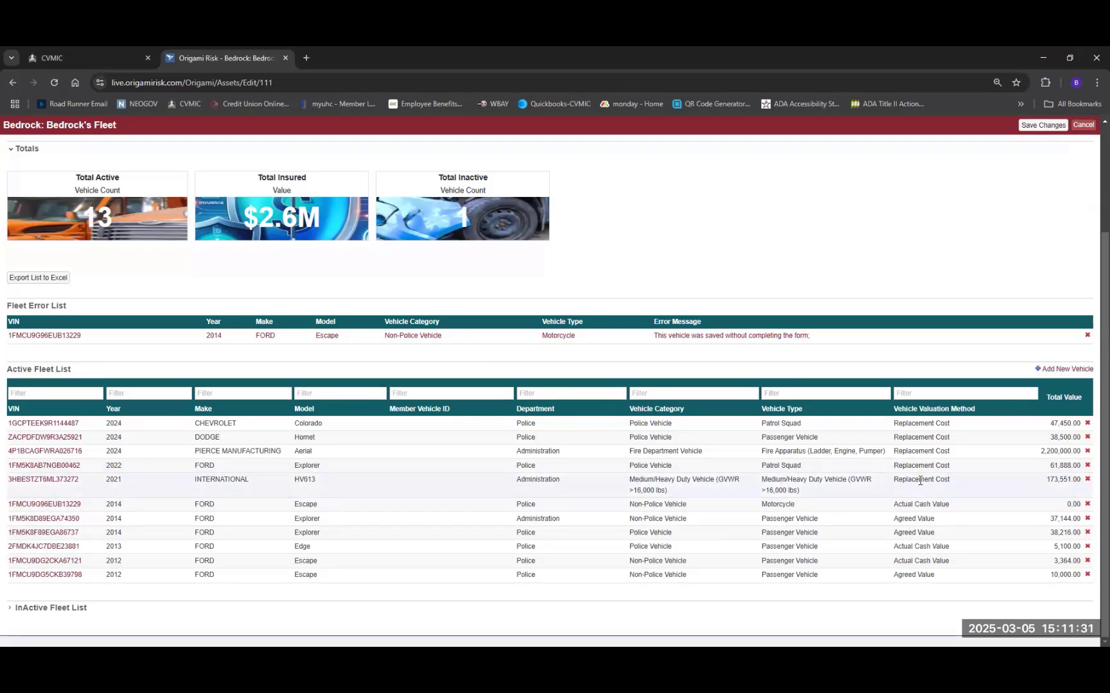
Step: Create a new vehicle record and look up the copied VIN to populate it as a 2025 Ford Escape
{"action": "left_click", "coordinate": [1049, 372]}
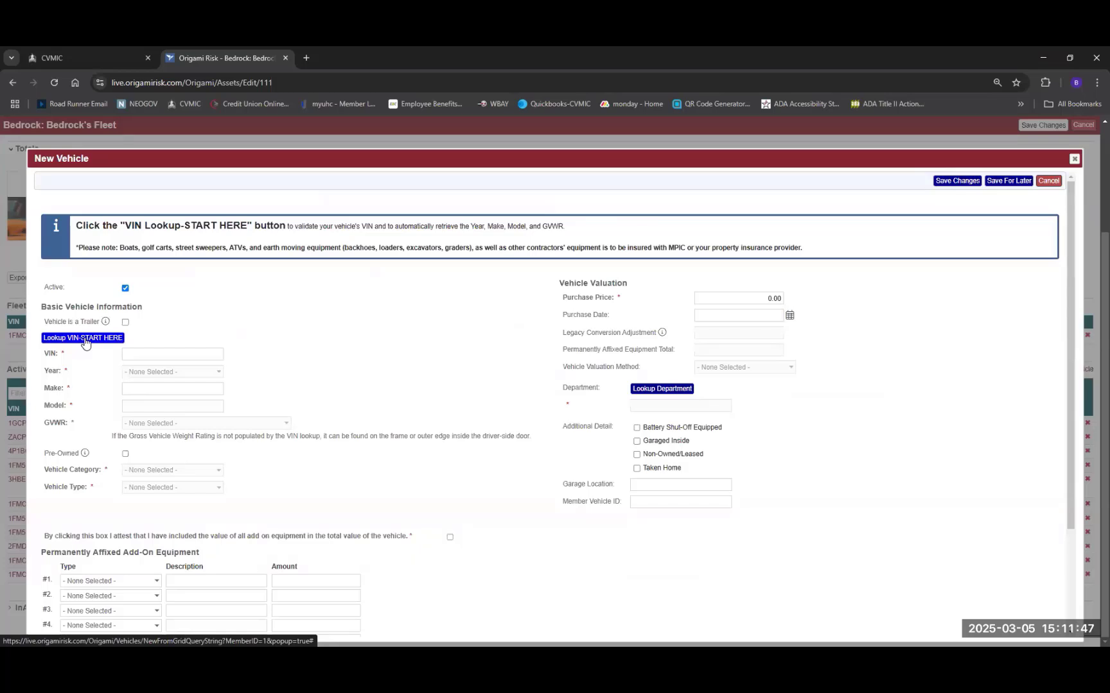
{"action": "left_click", "coordinate": [85, 342]}
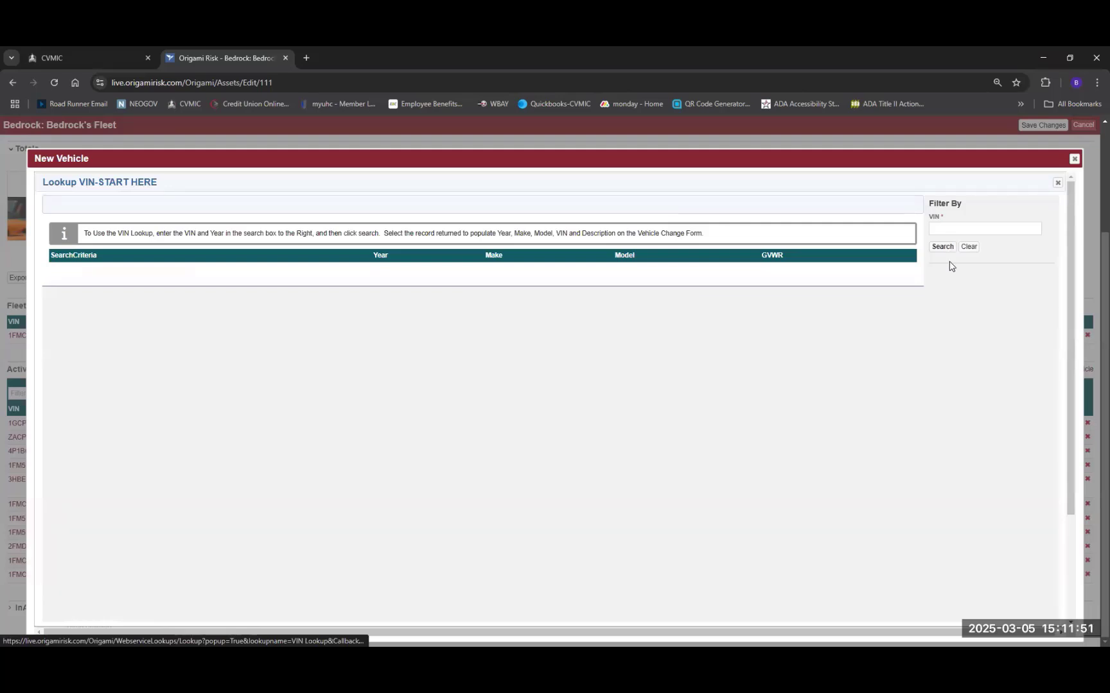
{"action": "right_click", "coordinate": [937, 229]}
{"action": "left_click", "coordinate": [967, 340]}
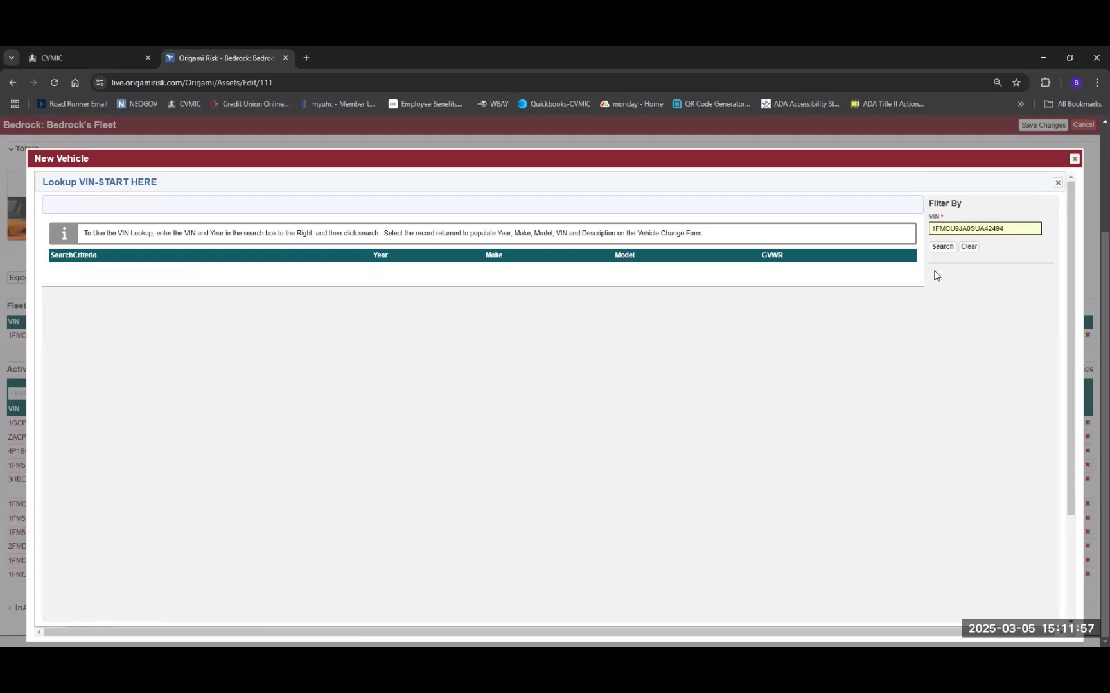
{"action": "left_click", "coordinate": [941, 247]}
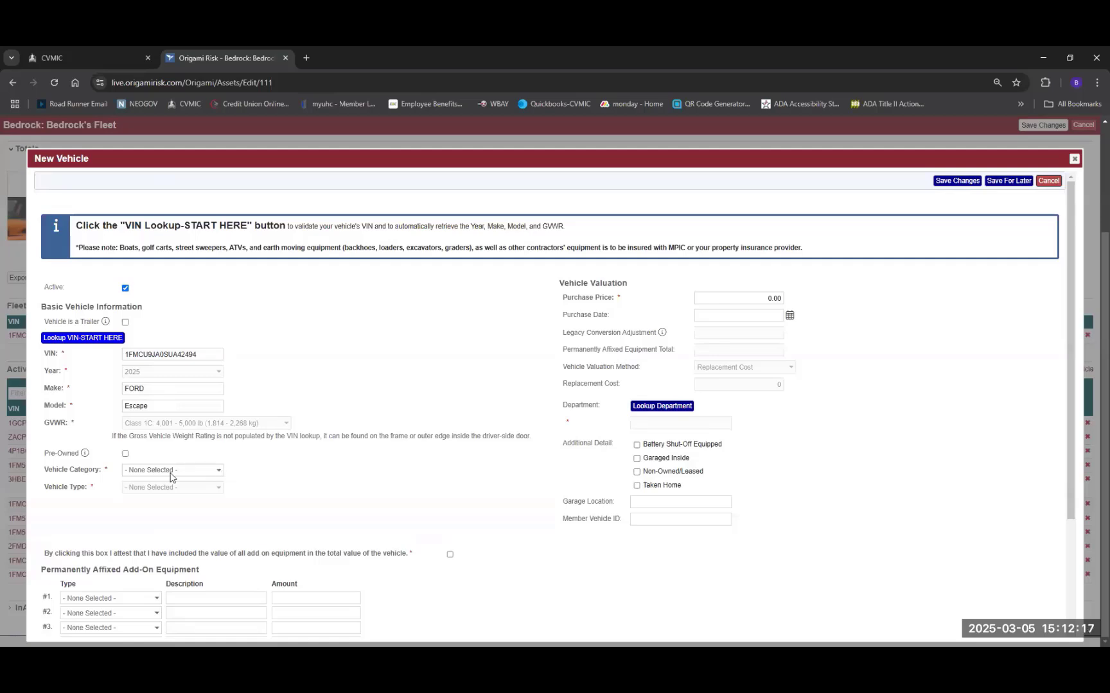
Step: Set the new vehicle's category to Police Vehicle and its type to Patrol Squad
{"action": "left_click", "coordinate": [171, 476]}
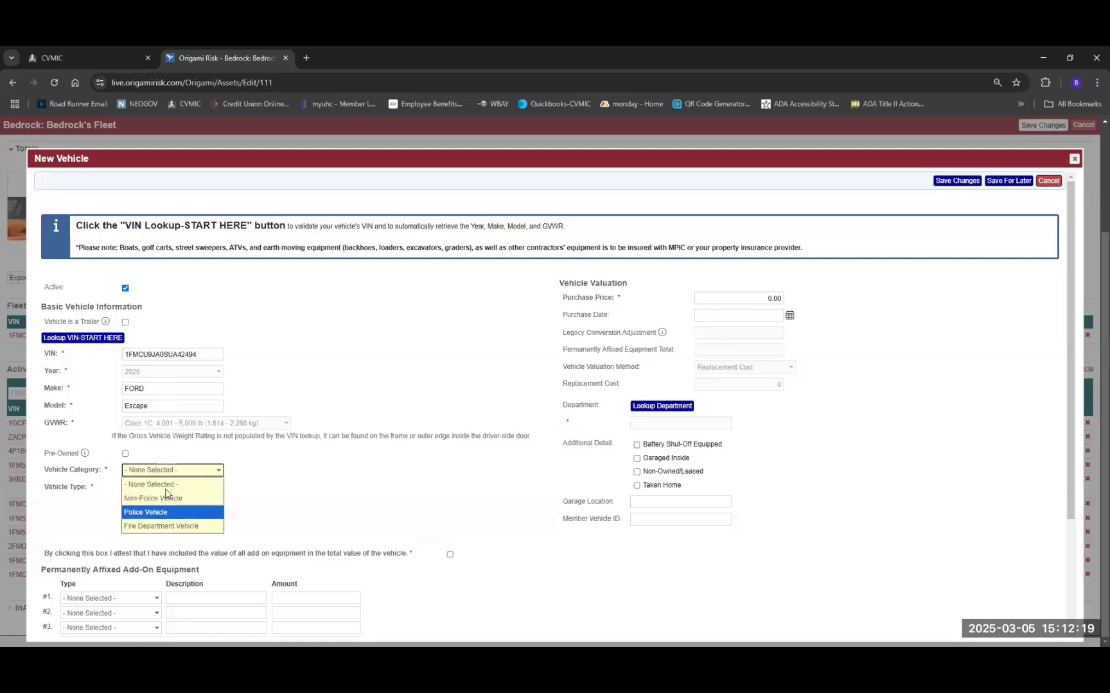
{"action": "left_click", "coordinate": [166, 512]}
{"action": "left_click", "coordinate": [168, 487]}
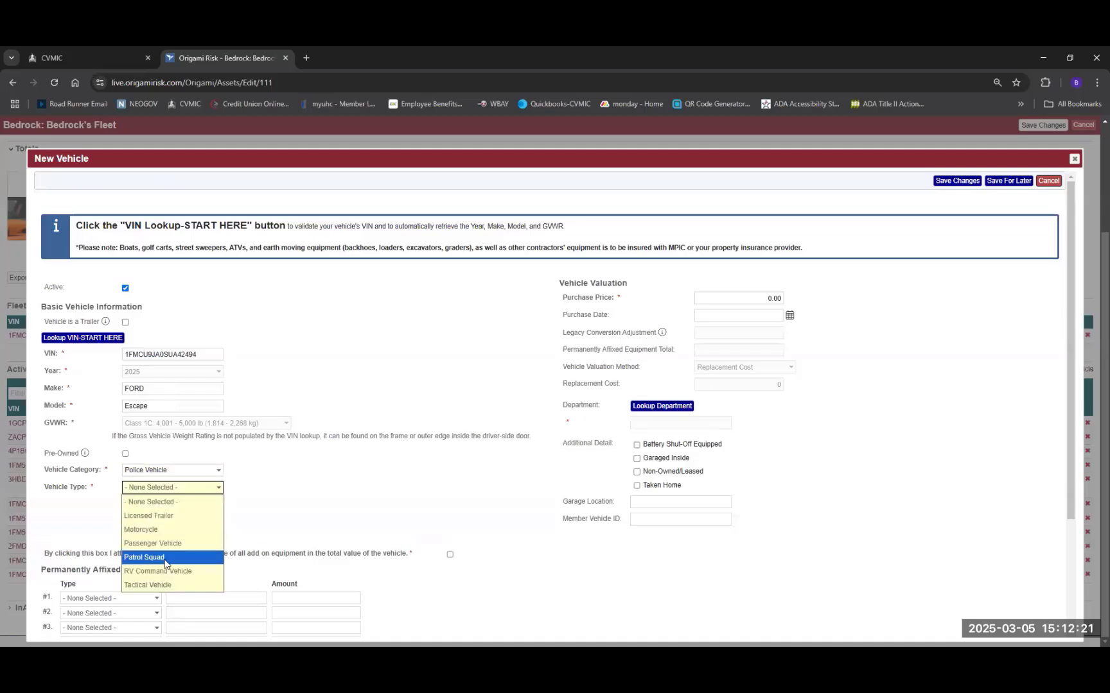
{"action": "left_click", "coordinate": [165, 558]}
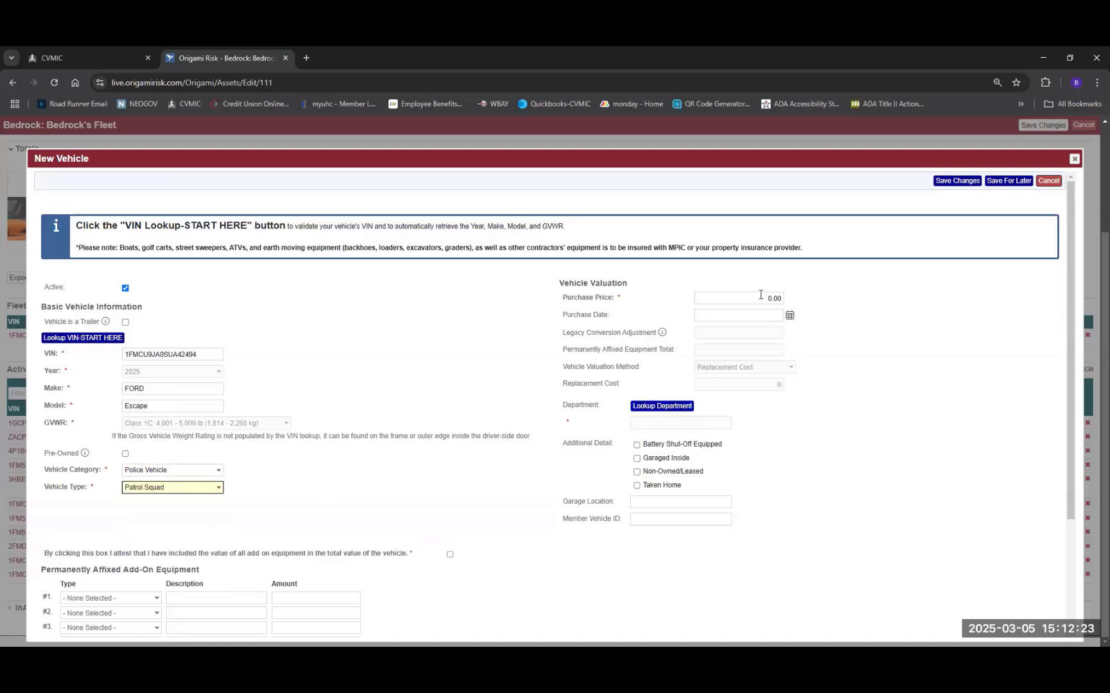
Step: Enter a purchase price of 37,000 and a purchase date of 03/05/2025 for the new vehicle
{"action": "left_click", "coordinate": [761, 296]}
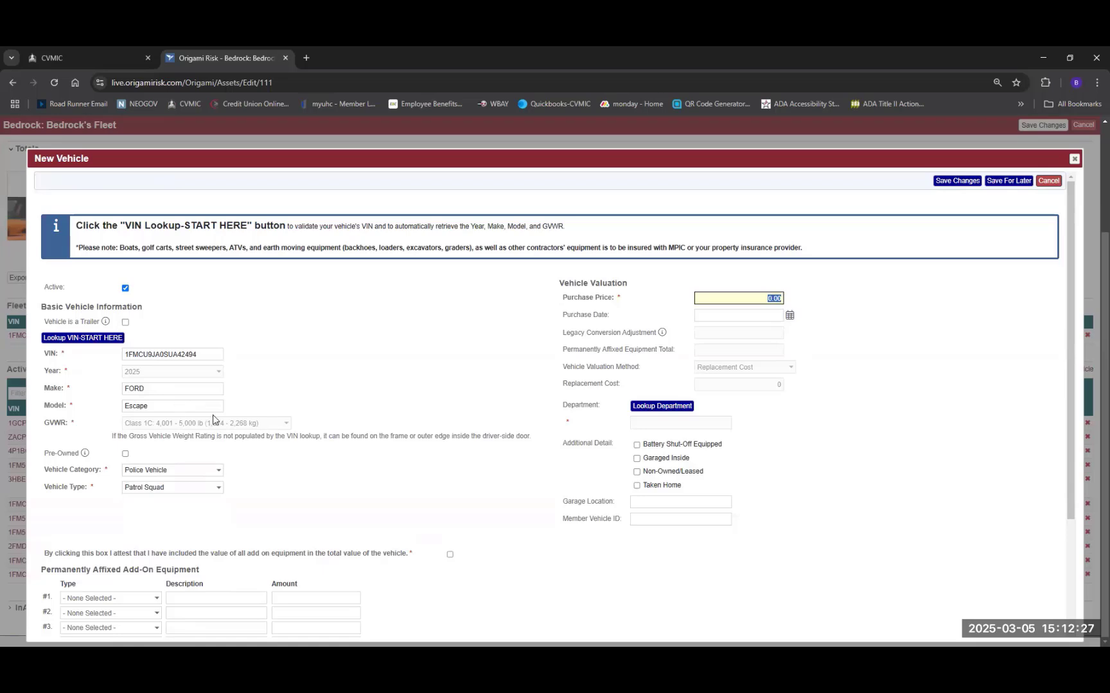
{"action": "type", "text": "37000"}
{"action": "left_click", "coordinate": [881, 363]}
{"action": "left_click", "coordinate": [789, 315]}
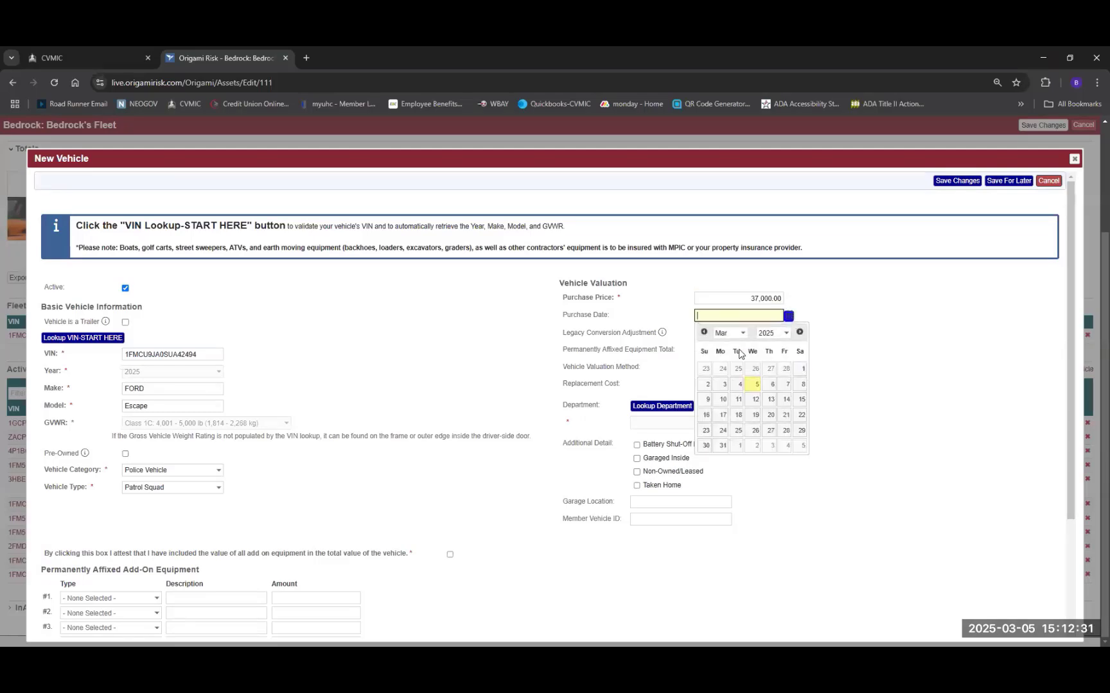
{"action": "left_click", "coordinate": [753, 384]}
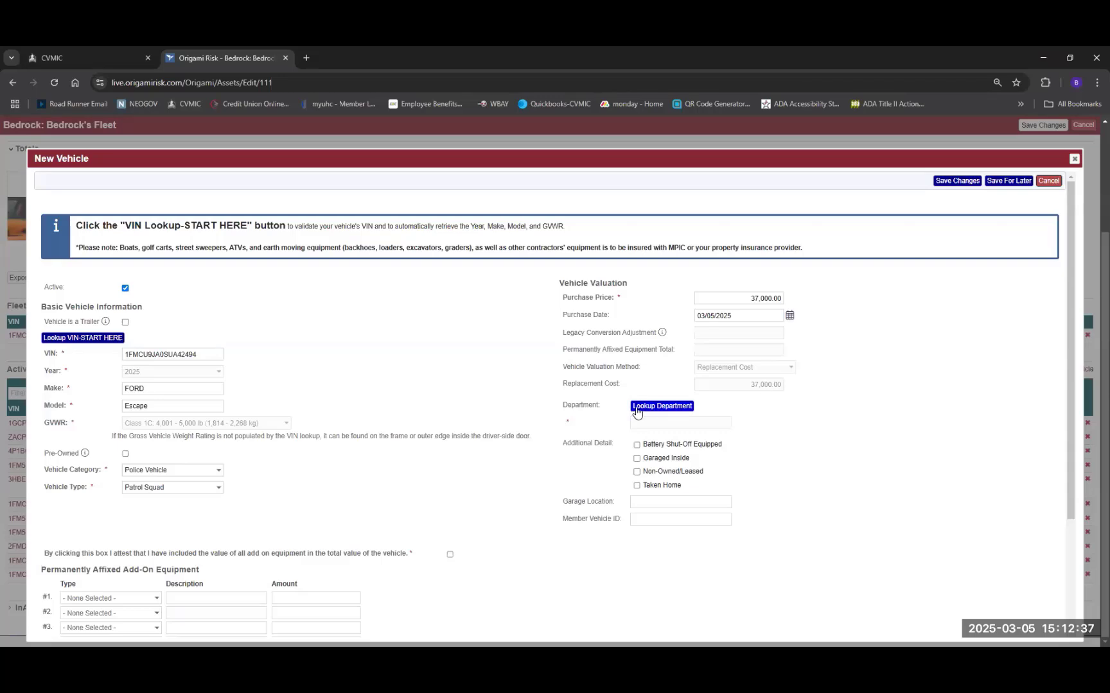
Step: Assign the new vehicle to the Police department and mark it as Garaged Inside
{"action": "left_click", "coordinate": [637, 406]}
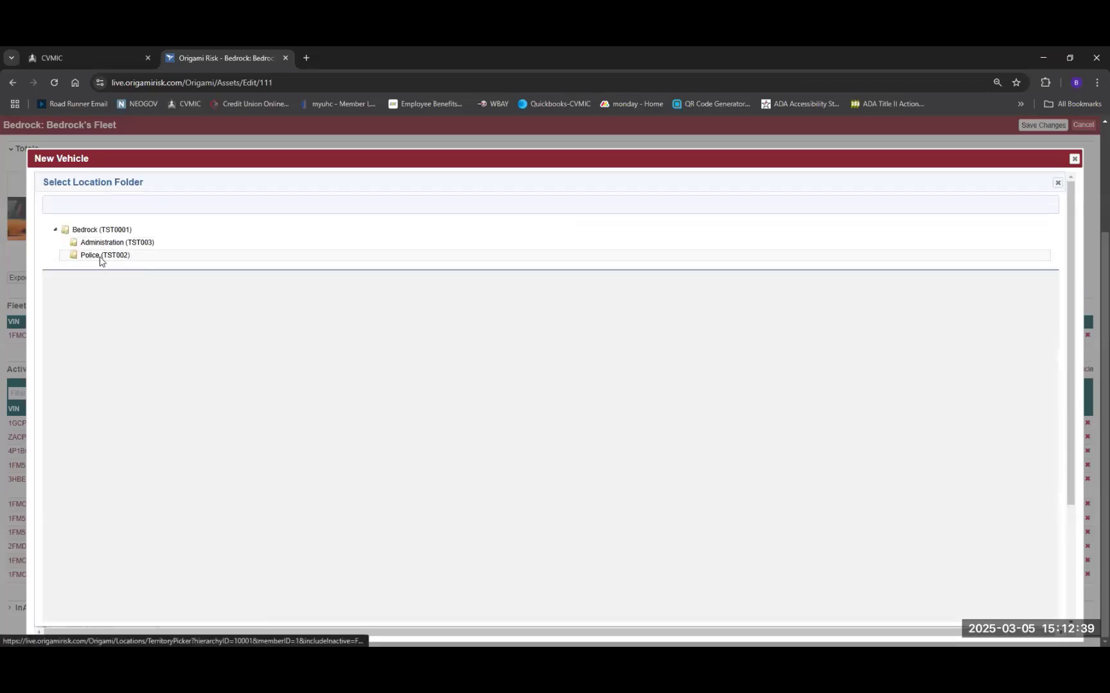
{"action": "left_click", "coordinate": [99, 256]}
{"action": "left_click", "coordinate": [637, 459]}
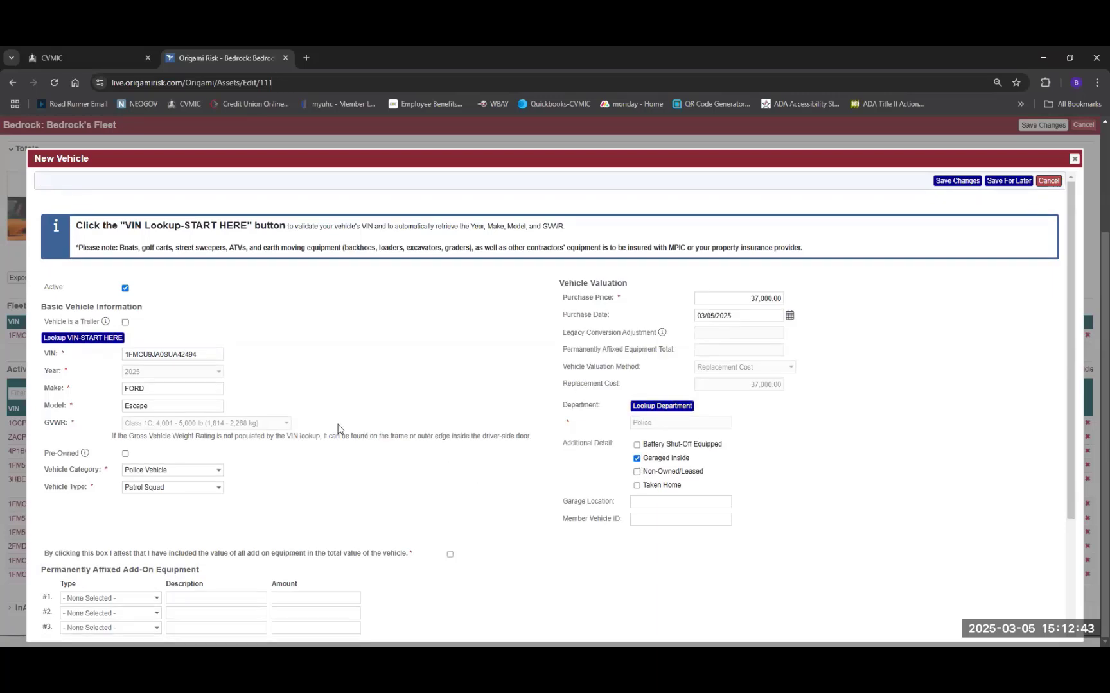
Step: Add Computers, Monitors, and Accessories as permanently affixed equipment #1 with an amount of 2,000
{"action": "scroll", "coordinate": [328, 392], "scroll_direction": "down", "scroll_amount": 1}
{"action": "scroll", "coordinate": [329, 393], "scroll_direction": "down", "scroll_amount": 2}
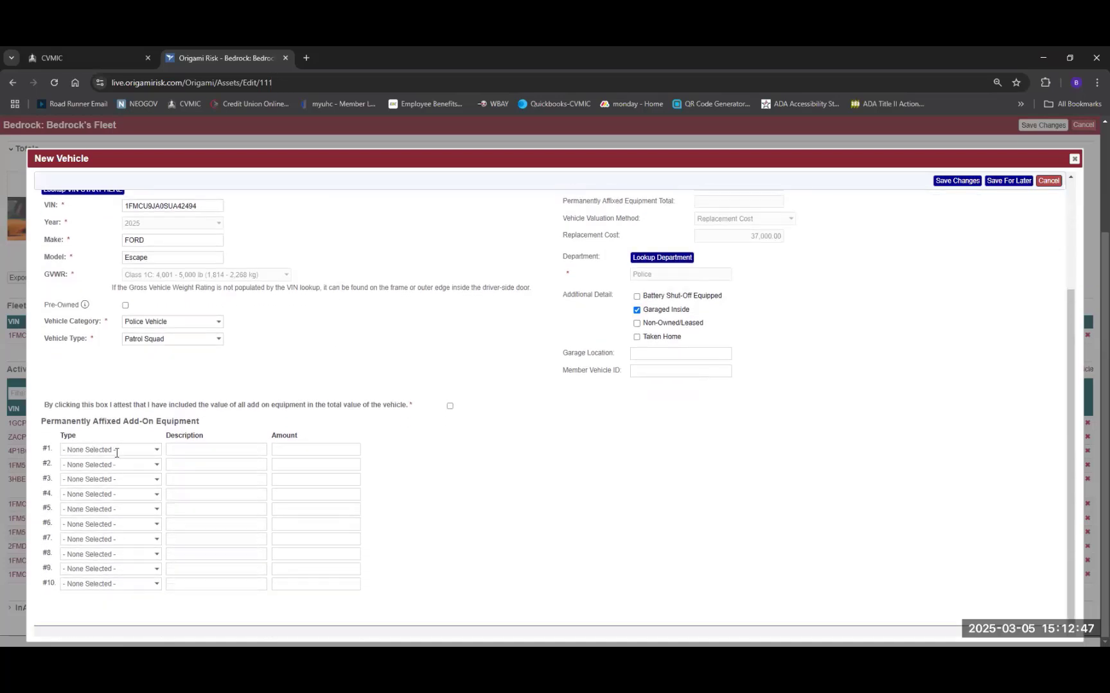
{"action": "scroll", "coordinate": [472, 441], "scroll_direction": "up", "scroll_amount": 3}
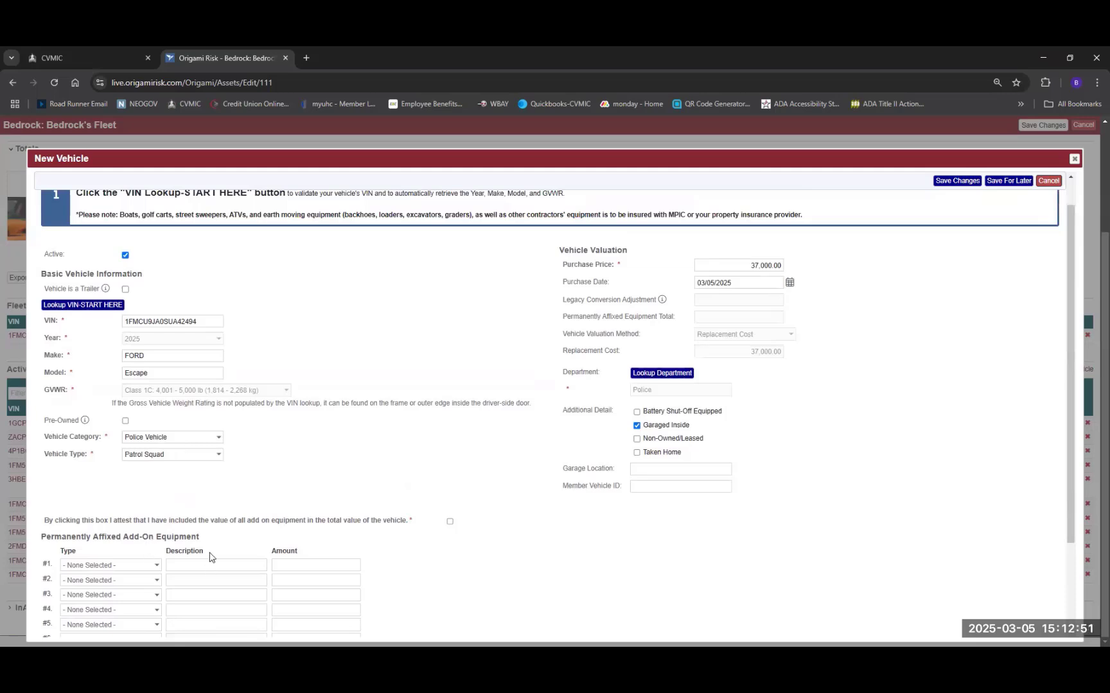
{"action": "left_click", "coordinate": [122, 568]}
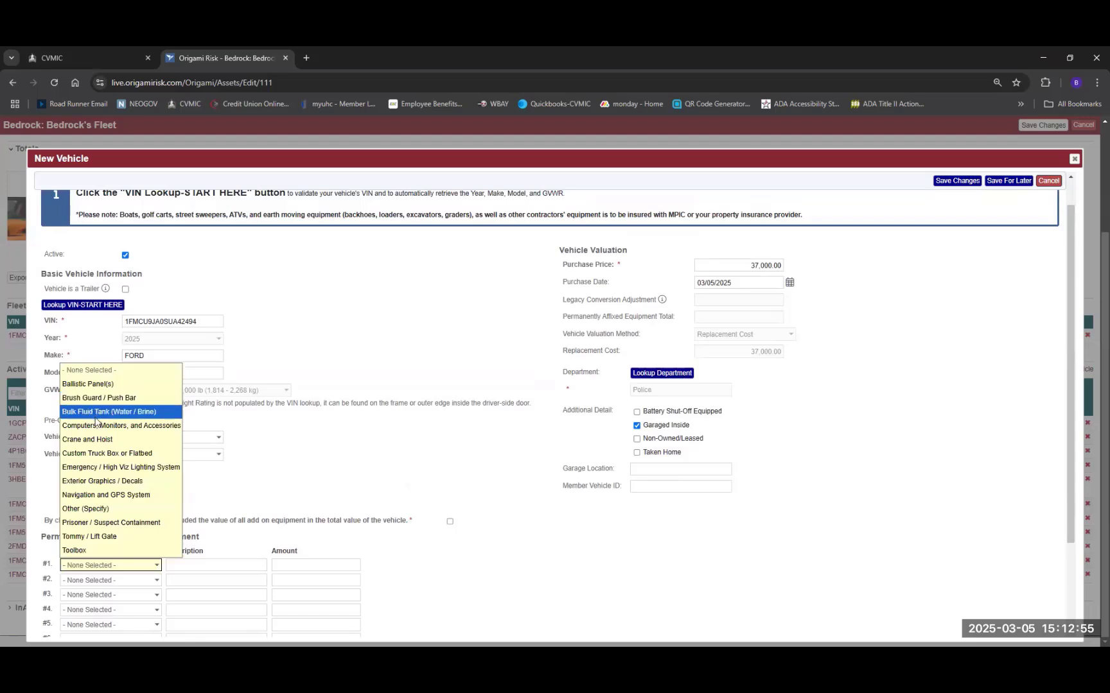
{"action": "left_click", "coordinate": [95, 427]}
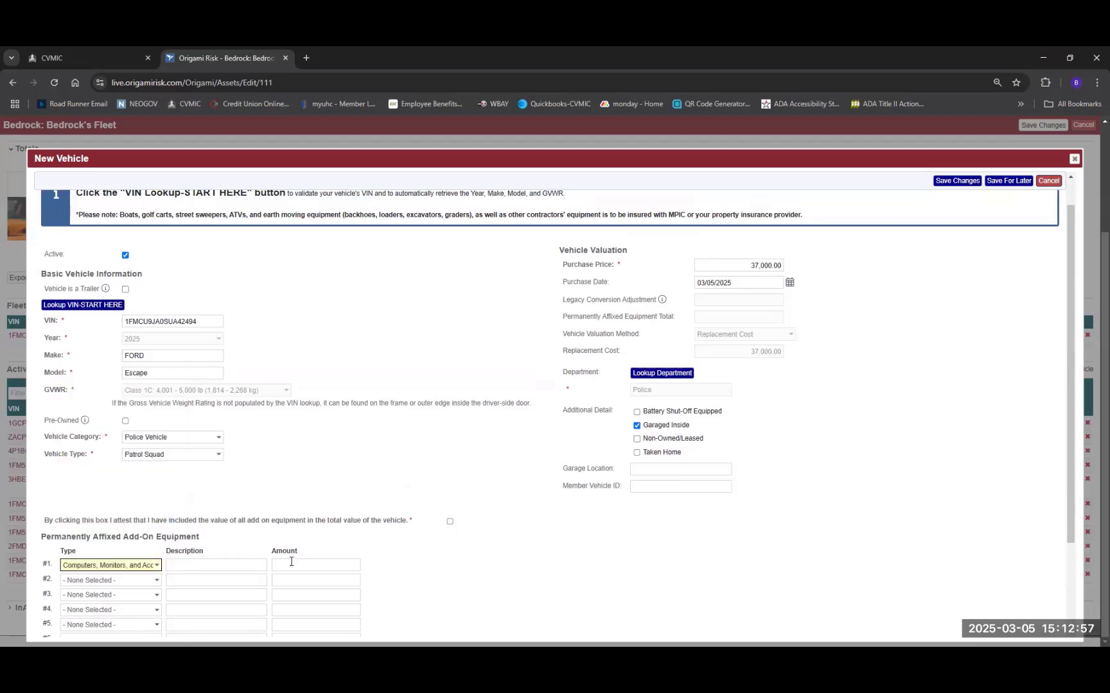
{"action": "left_click", "coordinate": [291, 565]}
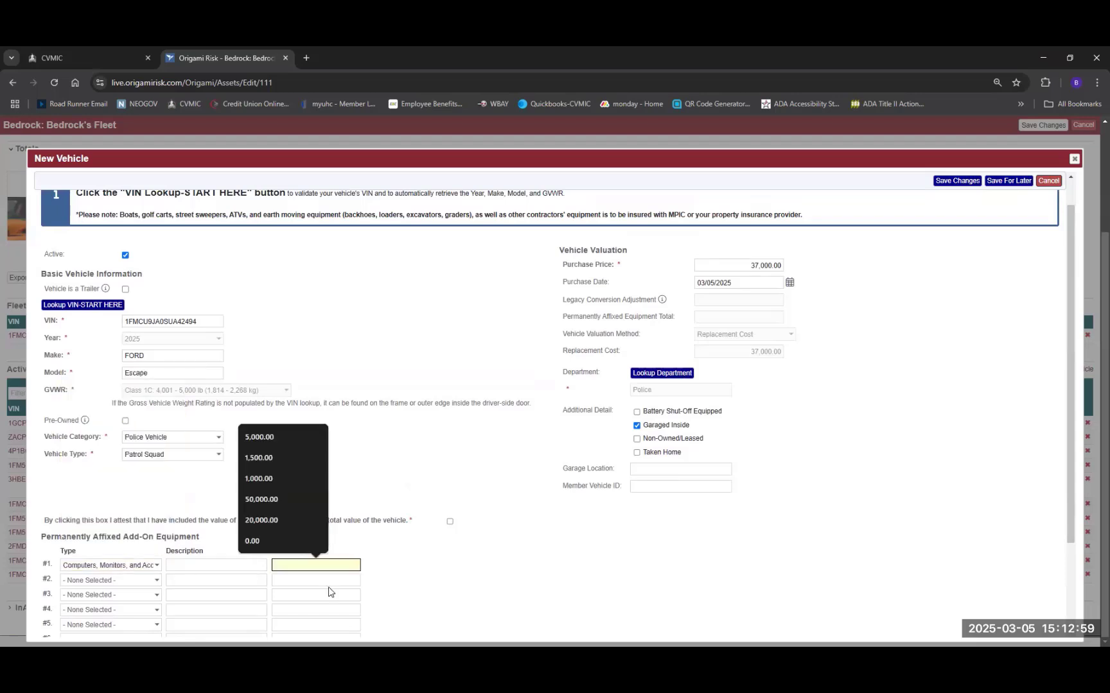
{"action": "type", "text": "2,000"}
Step: Add Emergency / High Viz Lighting System as permanently affixed equipment #2 with an amount of 5,000
{"action": "left_click", "coordinate": [95, 580]}
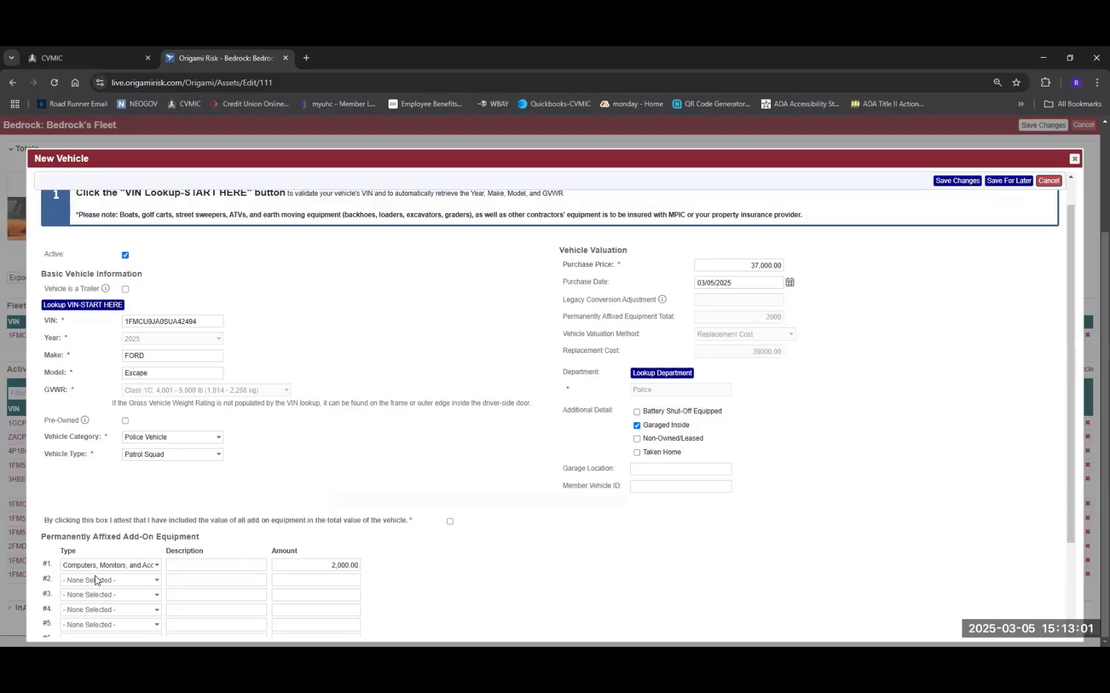
{"action": "left_click", "coordinate": [95, 580]}
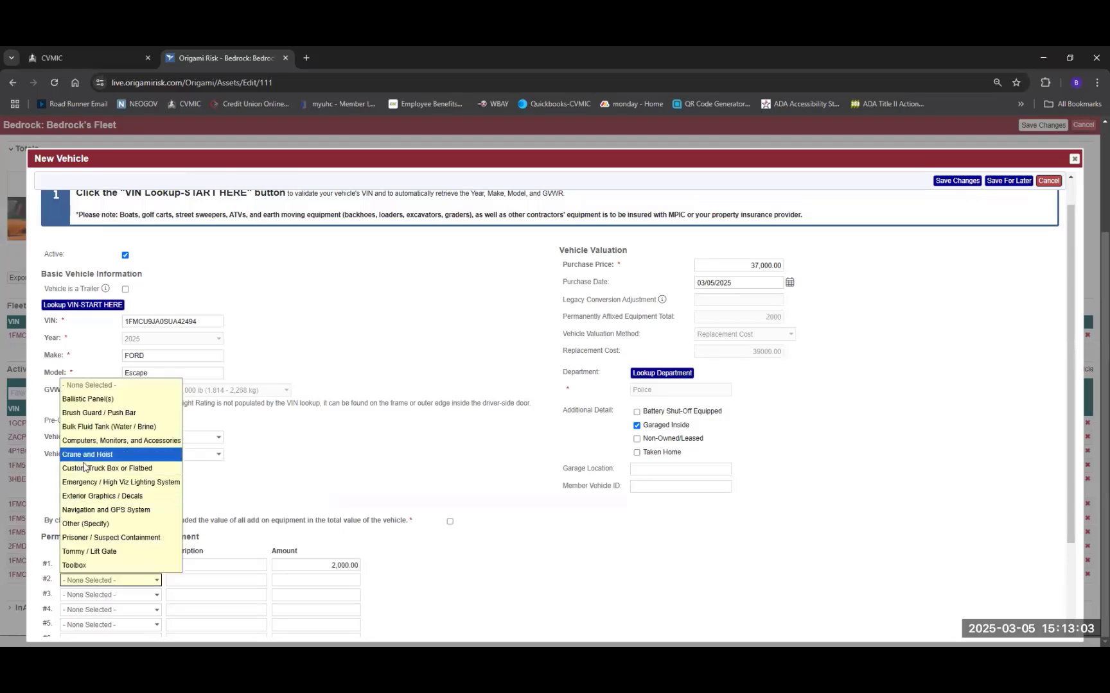
{"action": "left_click", "coordinate": [89, 482]}
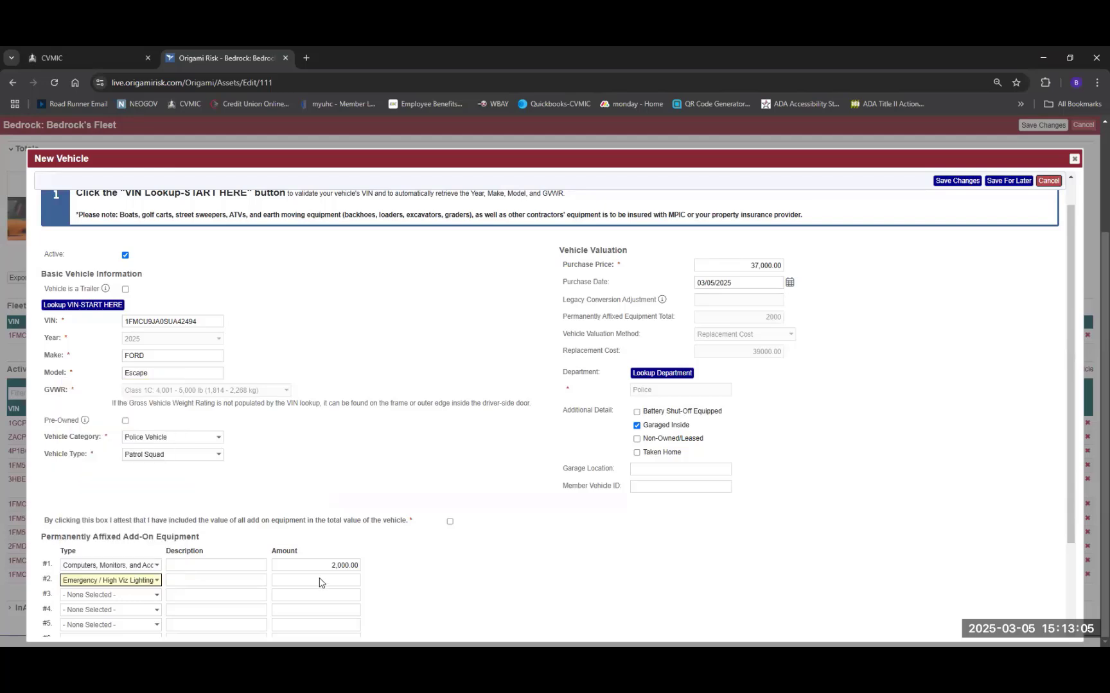
{"action": "left_click", "coordinate": [319, 581]}
{"action": "type", "text": "5000"}
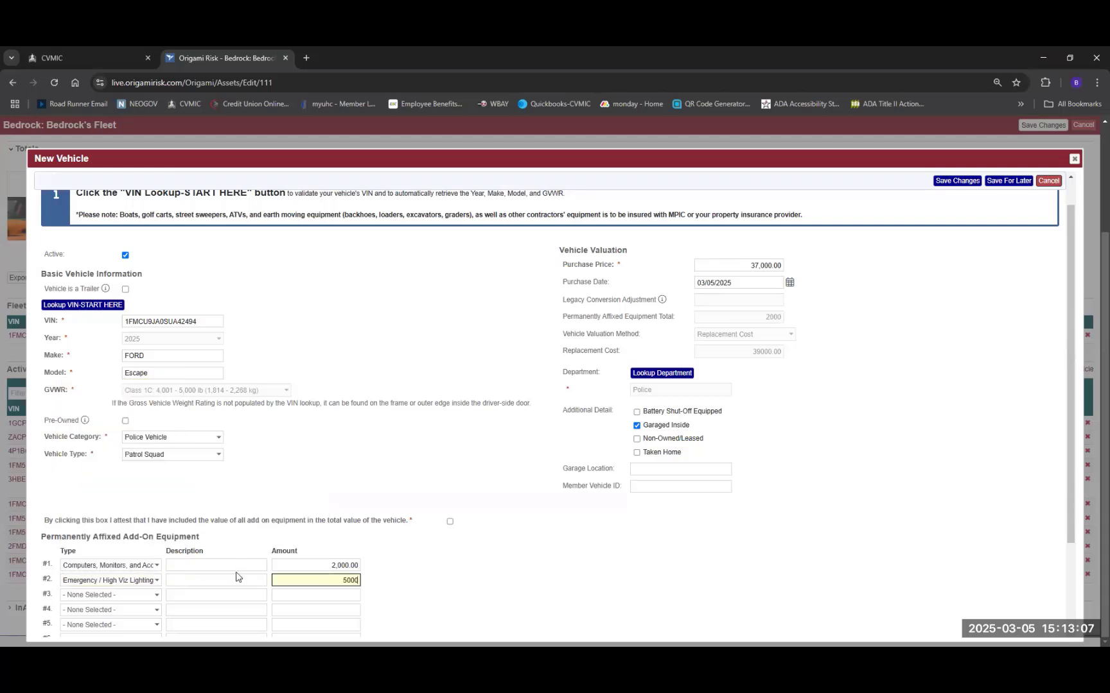
Step: Add Brush Guard / Push Bar as permanently affixed equipment #3 with an amount of 5,000
{"action": "left_click", "coordinate": [93, 594]}
{"action": "left_click", "coordinate": [93, 594]}
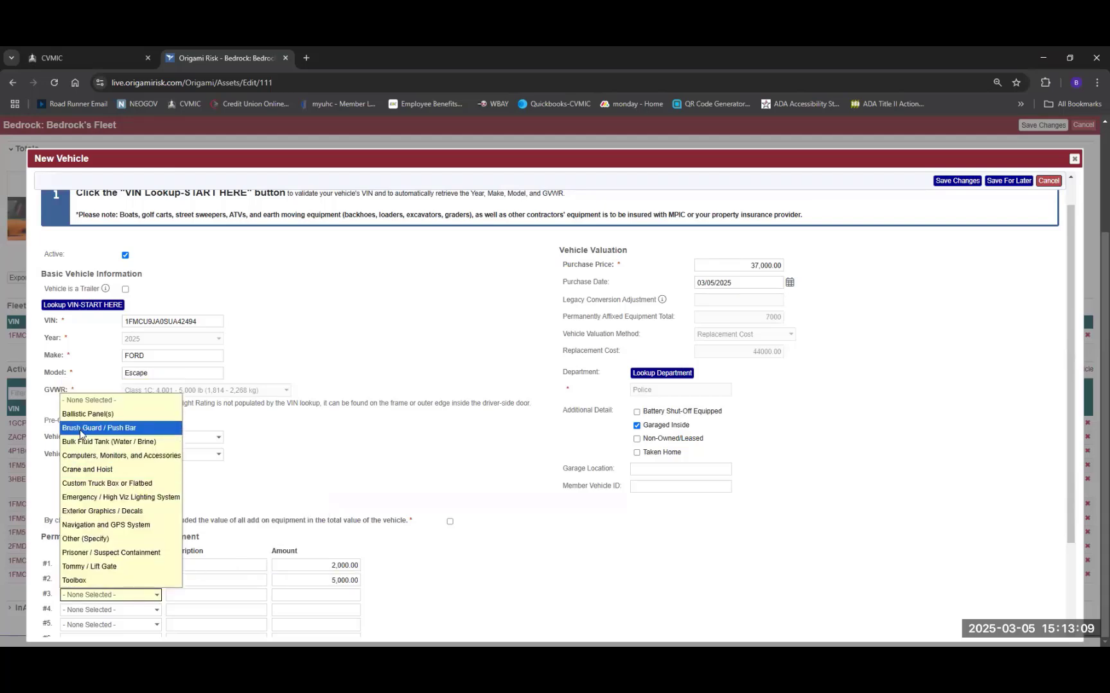
{"action": "left_click", "coordinate": [82, 430]}
{"action": "left_click", "coordinate": [330, 598]}
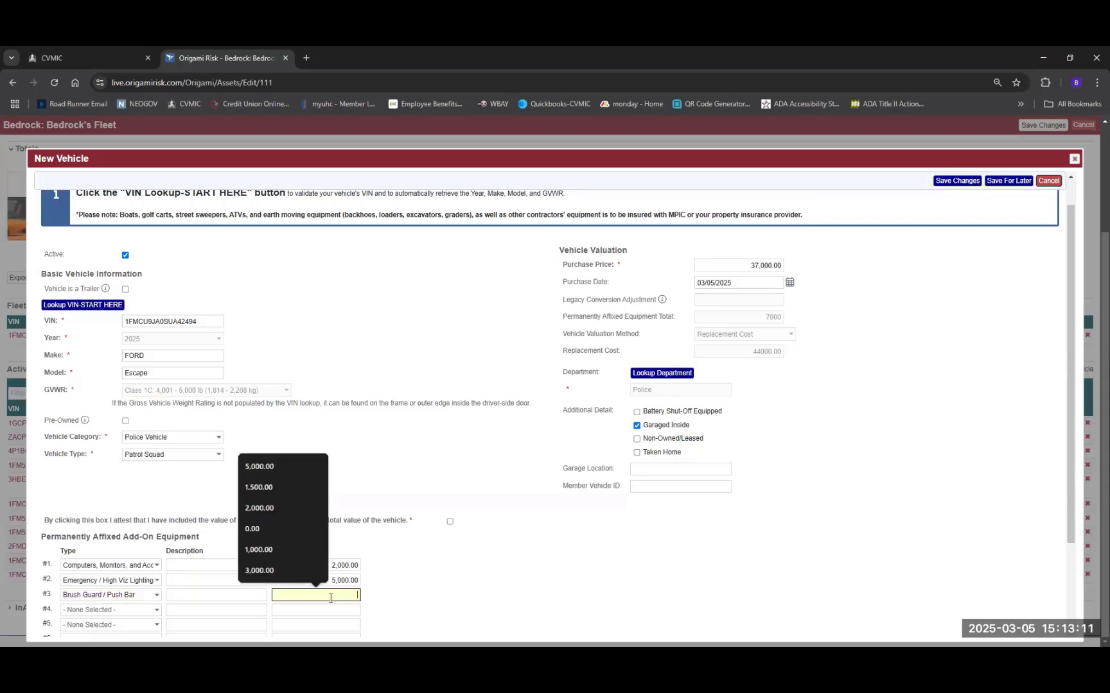
{"action": "type", "text": "5000"}
{"action": "key", "text": "Tab"}
Step: Add Prisoner / Suspect Containment as permanently affixed equipment #4 with an amount of 5,000
{"action": "scroll", "coordinate": [131, 565], "scroll_direction": "down", "scroll_amount": 2}
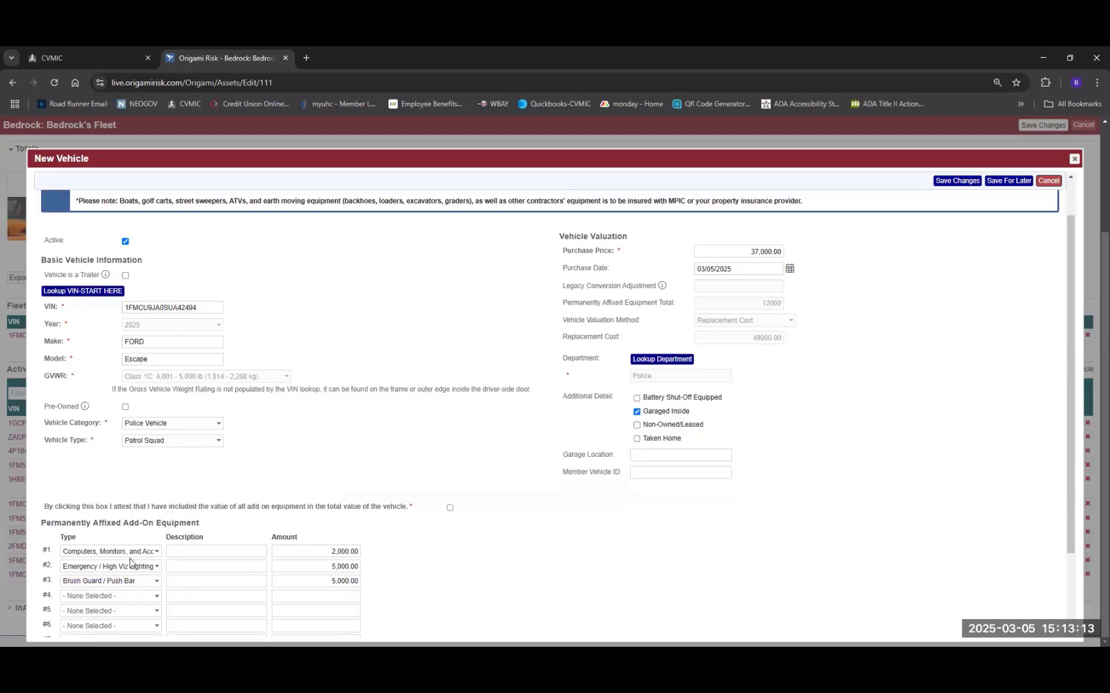
{"action": "left_click", "coordinate": [111, 495]}
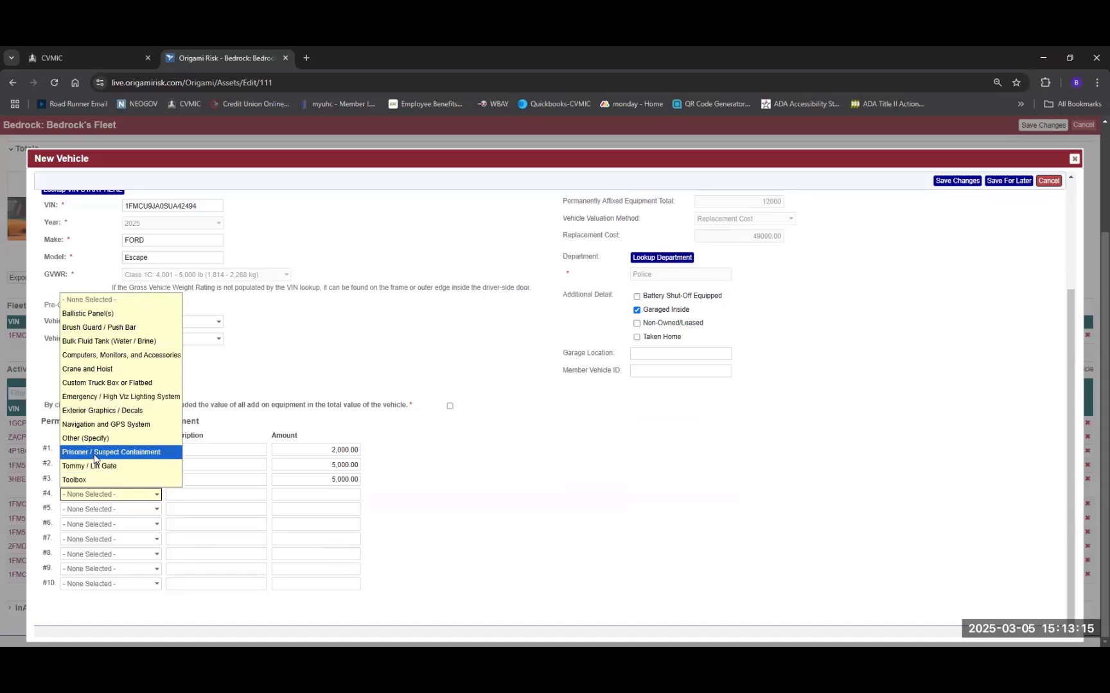
{"action": "left_click", "coordinate": [332, 493]}
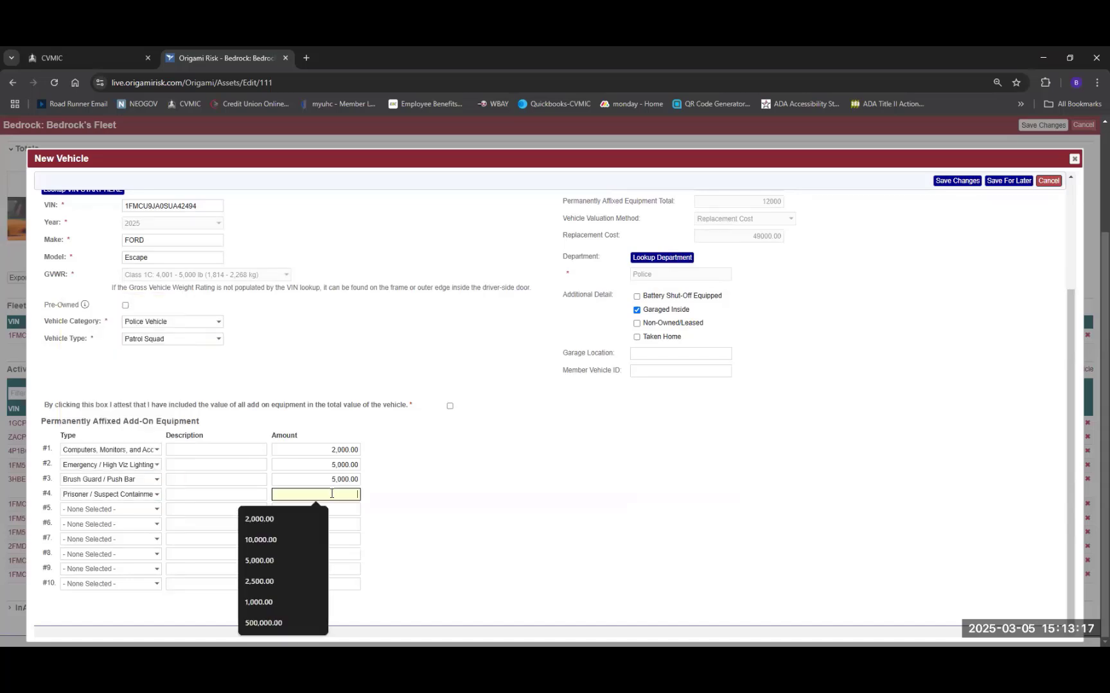
{"action": "type", "text": "5000"}
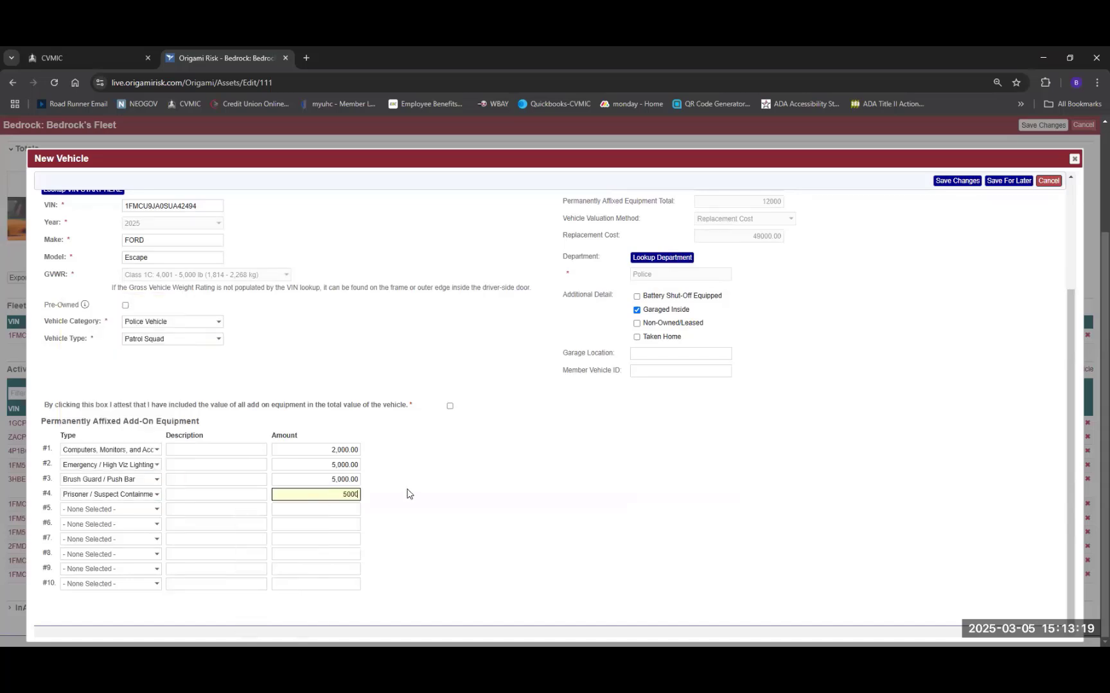
{"action": "key", "text": "Tab"}
Step: Review the valuation and attest that all add-on equipment is included in the vehicle's total value
{"action": "scroll", "coordinate": [702, 426], "scroll_direction": "up", "scroll_amount": 2}
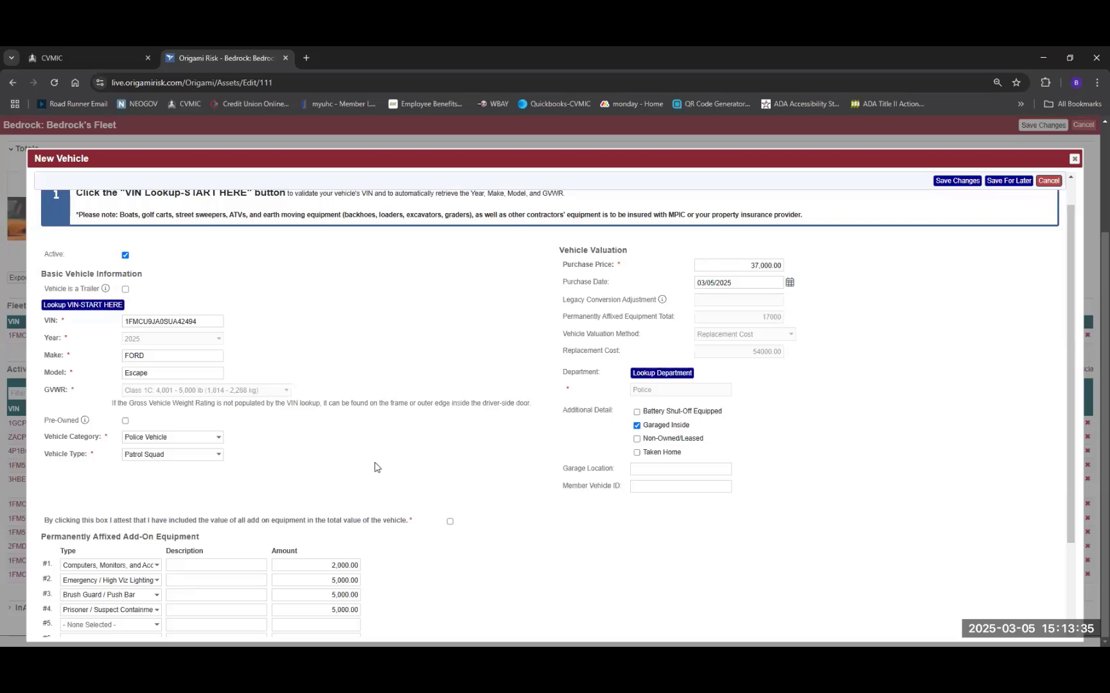
{"action": "scroll", "coordinate": [122, 502], "scroll_direction": "down", "scroll_amount": 1}
{"action": "scroll", "coordinate": [122, 503], "scroll_direction": "down", "scroll_amount": 2}
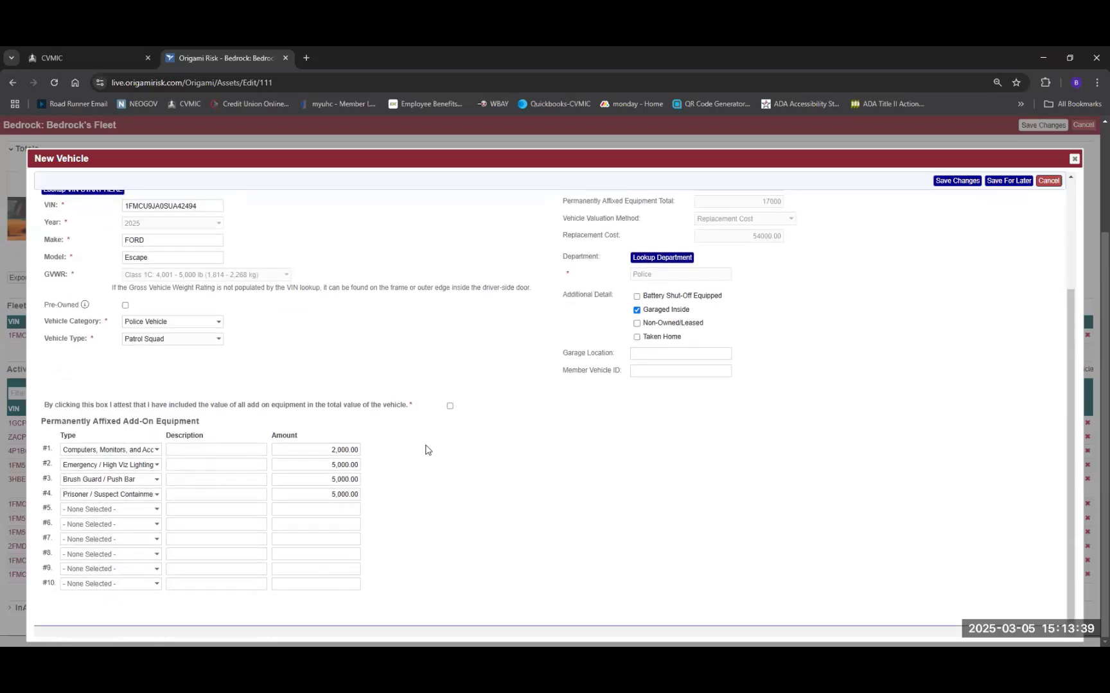
{"action": "left_click", "coordinate": [450, 406]}
{"action": "scroll", "coordinate": [507, 464], "scroll_direction": "up", "scroll_amount": 3}
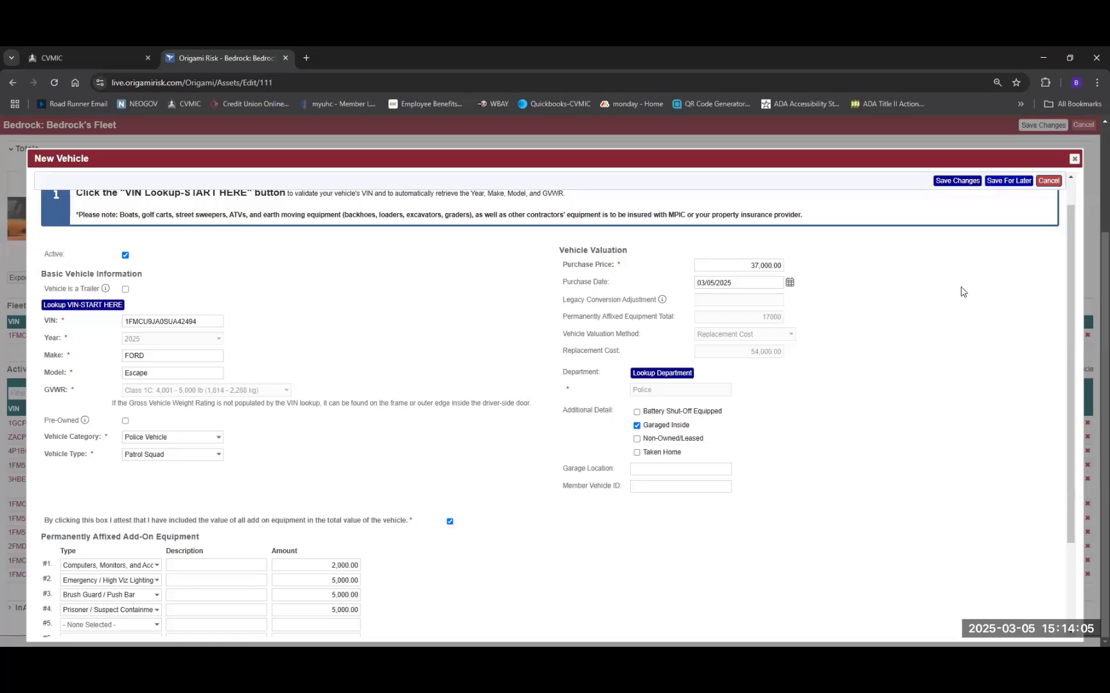
Step: Save the new 2025 Ford Escape vehicle record to the fleet
{"action": "left_click", "coordinate": [941, 184]}
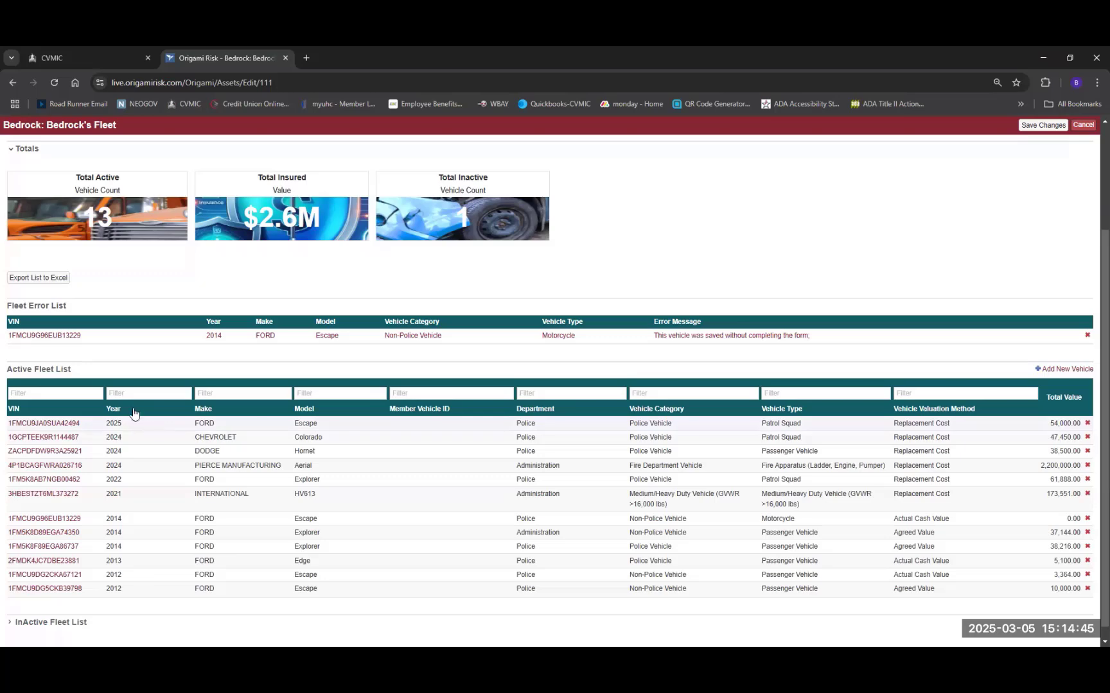
Step: Sort the active fleet list by year, by make in ascending order, and by department in descending order
{"action": "left_click", "coordinate": [114, 409]}
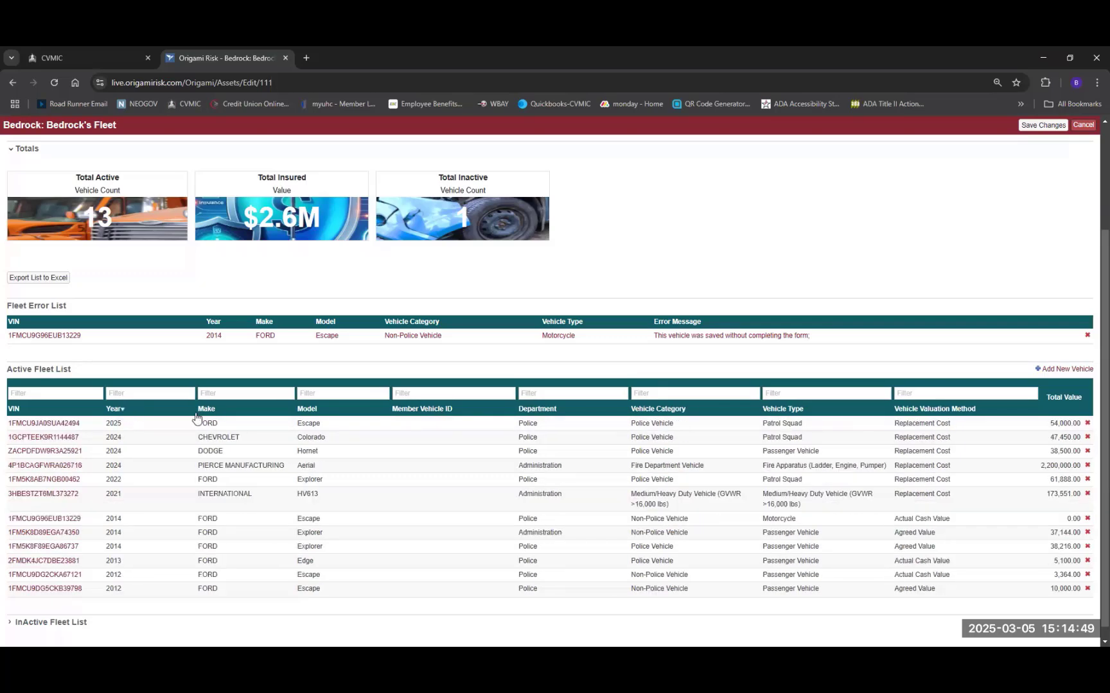
{"action": "left_click", "coordinate": [220, 411]}
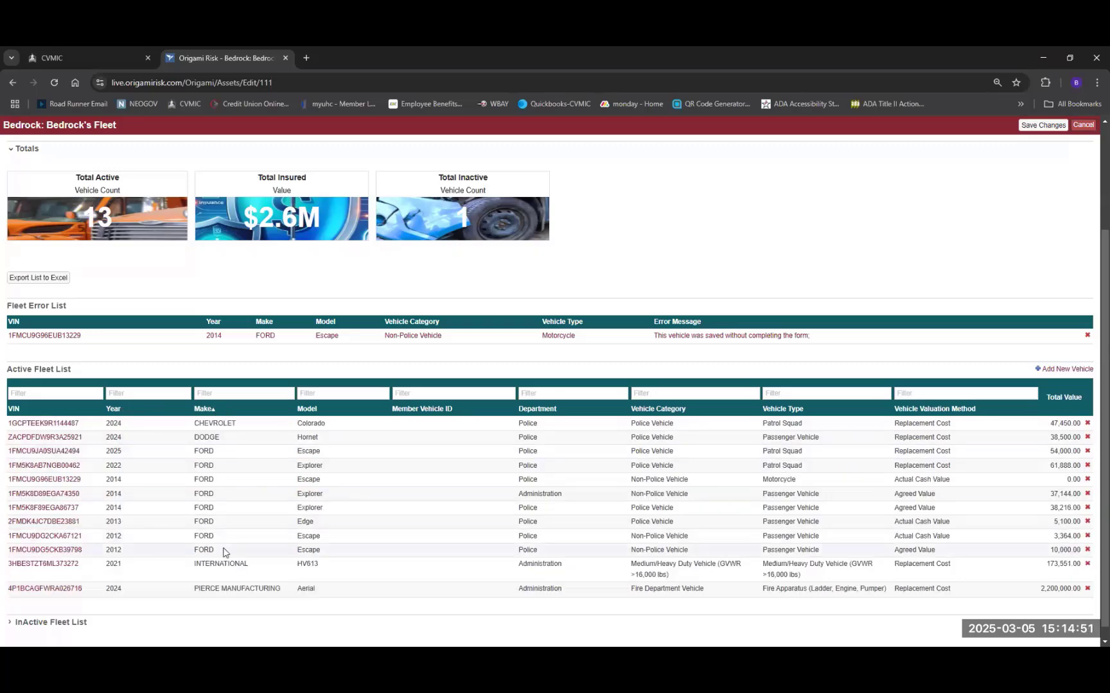
{"action": "left_click", "coordinate": [547, 411]}
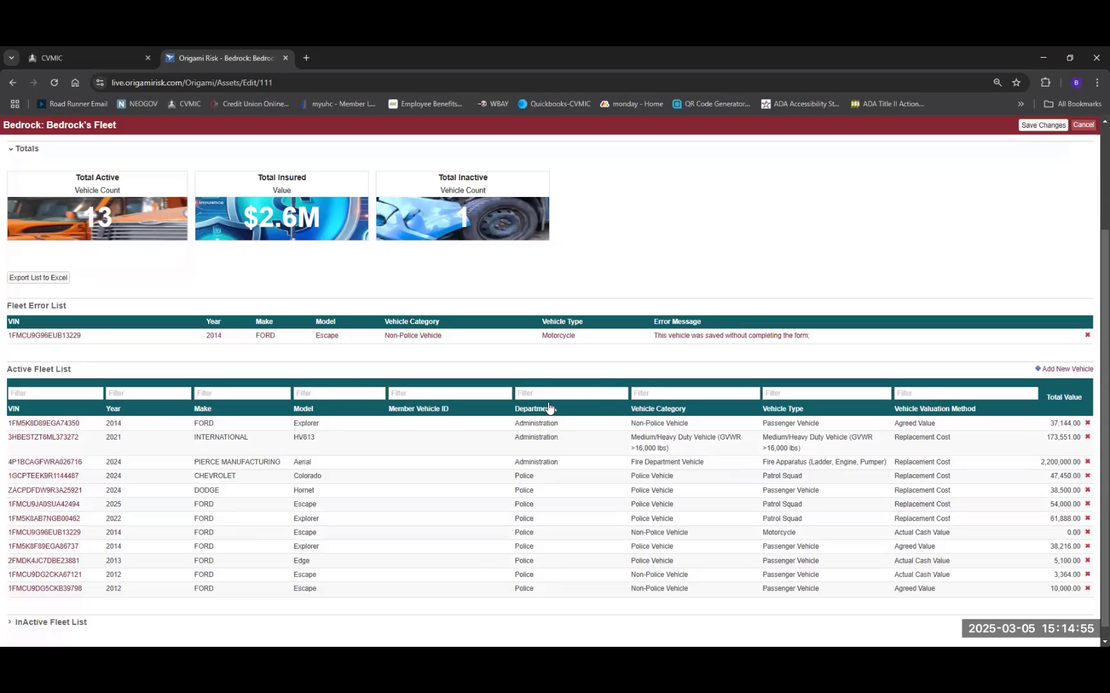
Step: Filter the active fleet list to vehicles whose department matches "police"
{"action": "left_click", "coordinate": [533, 393]}
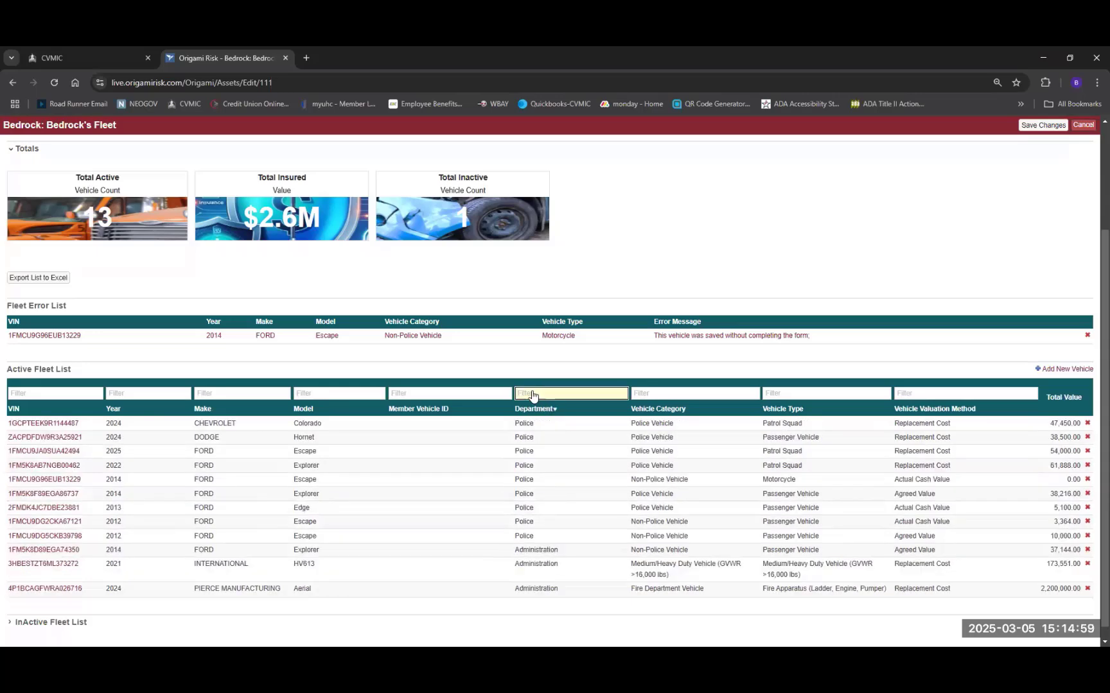
{"action": "type", "text": "police"}
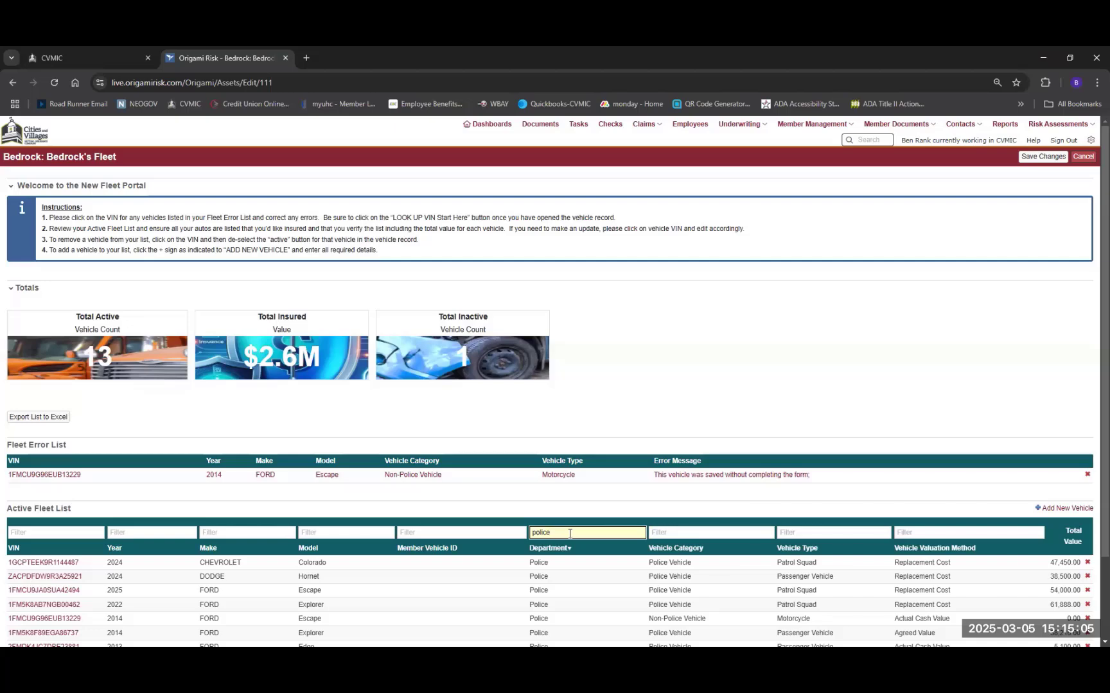
{"action": "scroll", "coordinate": [566, 536], "scroll_direction": "down", "scroll_amount": 1}
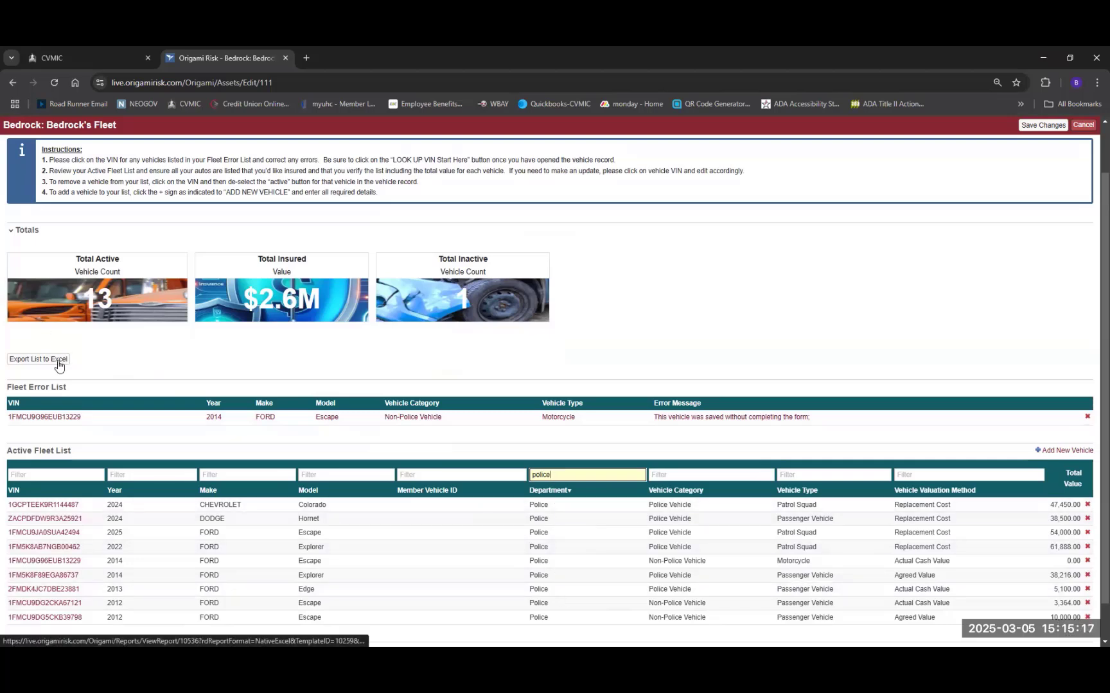
Step: Export the fleet list to Excel and return to Bedrock's fleet page
{"action": "left_click", "coordinate": [59, 363]}
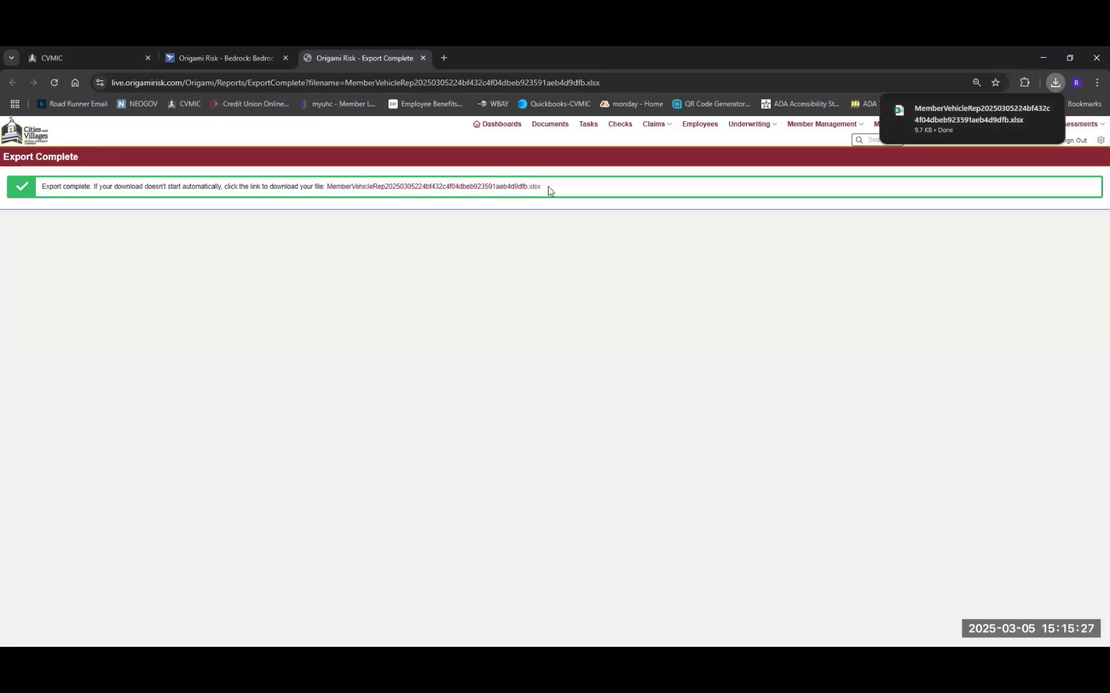
{"action": "left_click", "coordinate": [249, 59]}
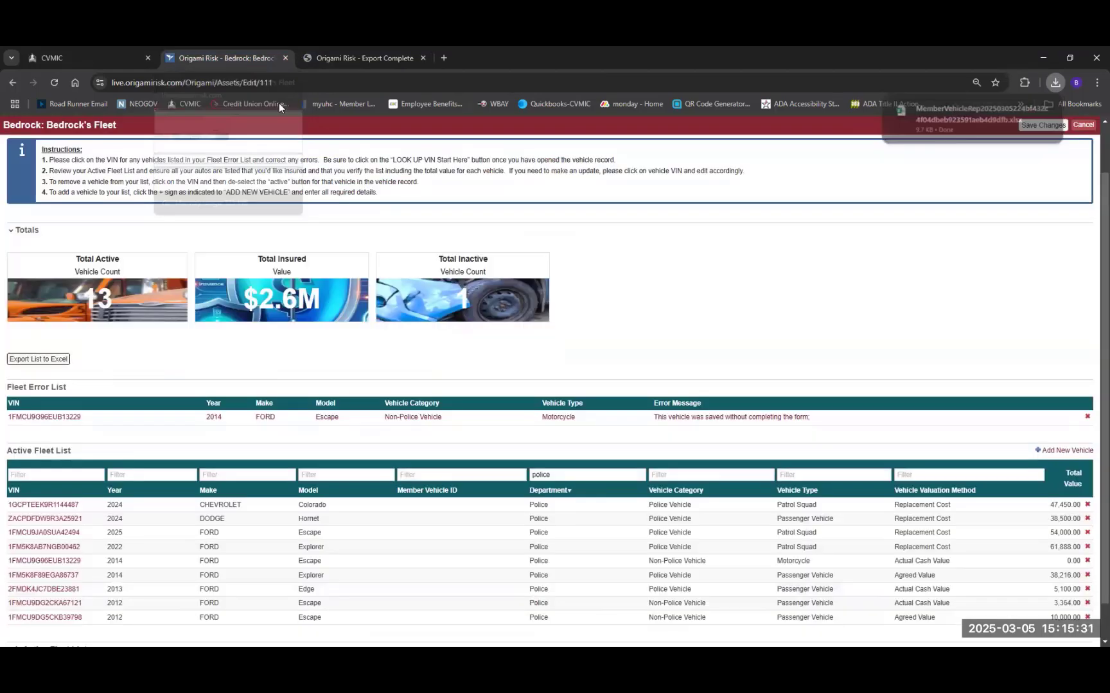